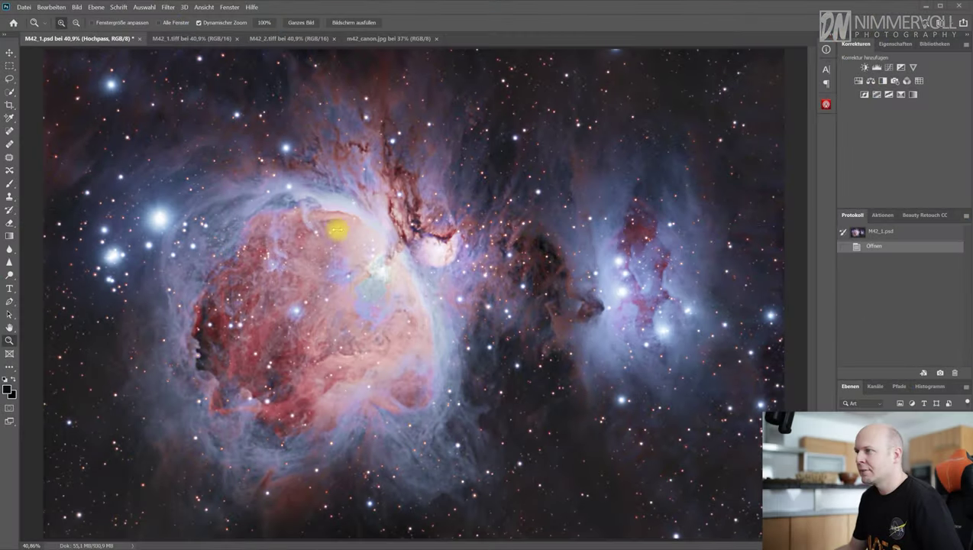
Step: Select the Move tool and bring up Astro Pixel Processor showing the raw M42 light frame
{"action": "key", "text": "space"}
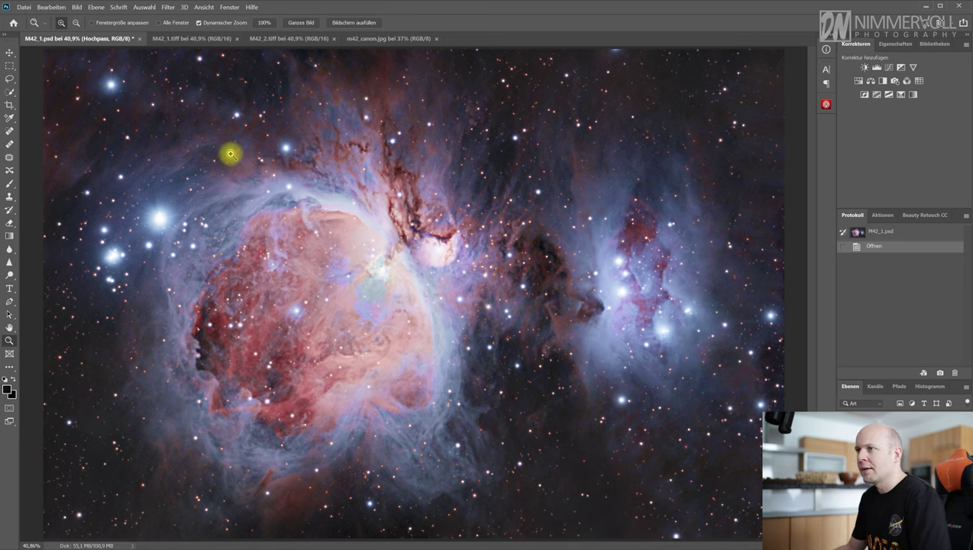
{"action": "left_click", "coordinate": [10, 54]}
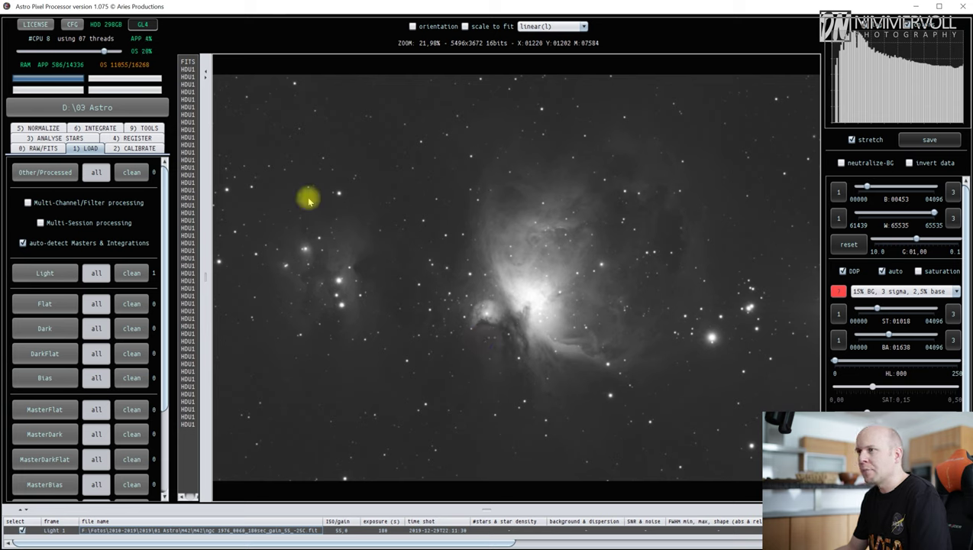
Step: Force RGGB Bayer debayering in the RAW/FITS settings and reload the M42 light frame in colour
{"action": "left_click", "coordinate": [40, 148]}
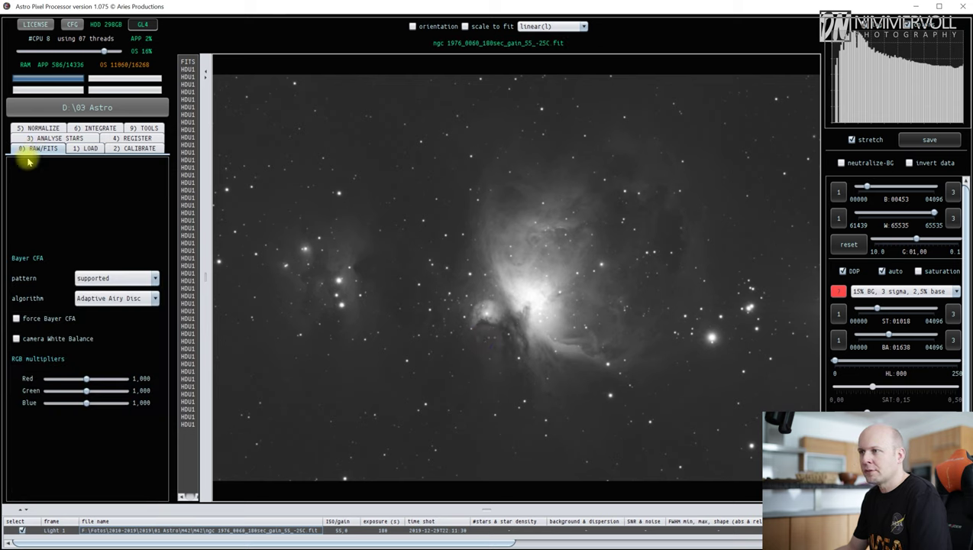
{"action": "left_click", "coordinate": [119, 278]}
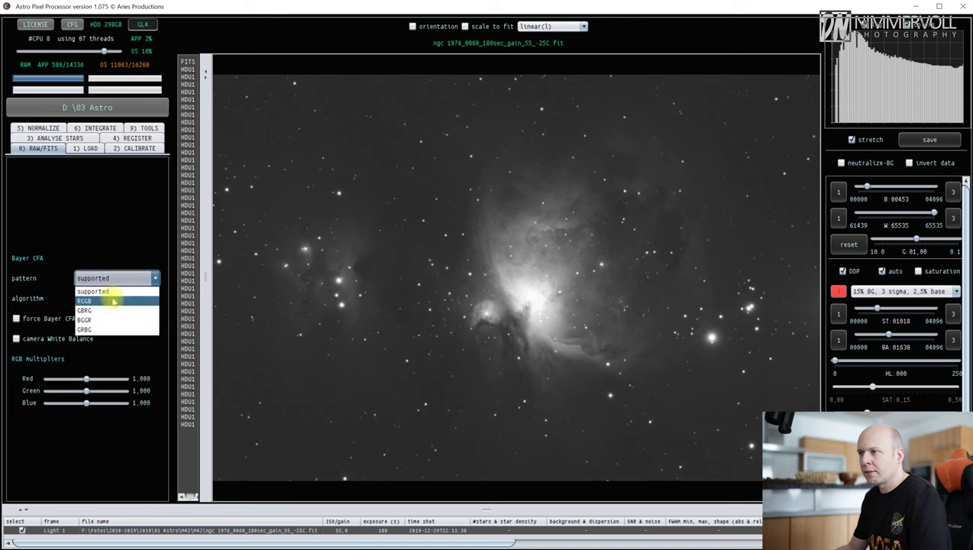
{"action": "left_click", "coordinate": [113, 302]}
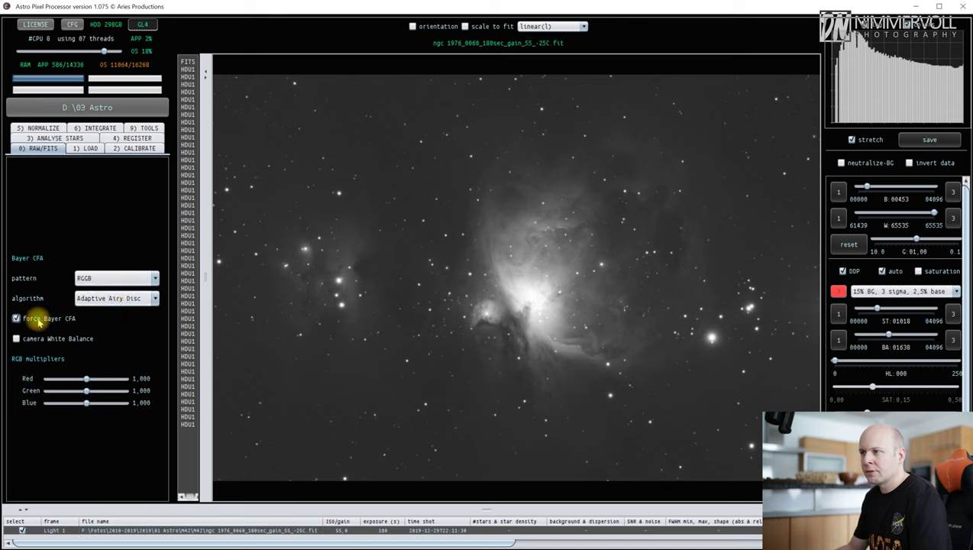
{"action": "double_click", "coordinate": [282, 532]}
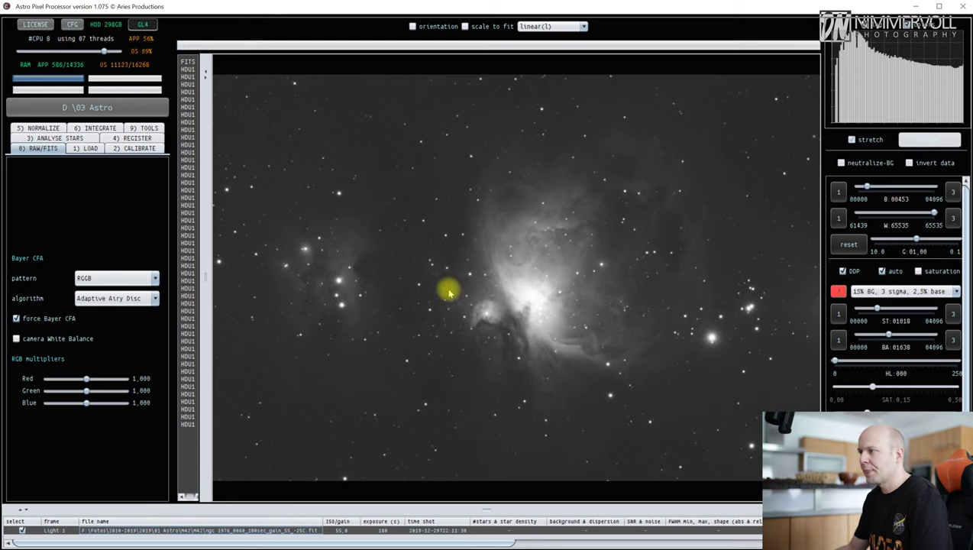
{"action": "left_click", "coordinate": [931, 273]}
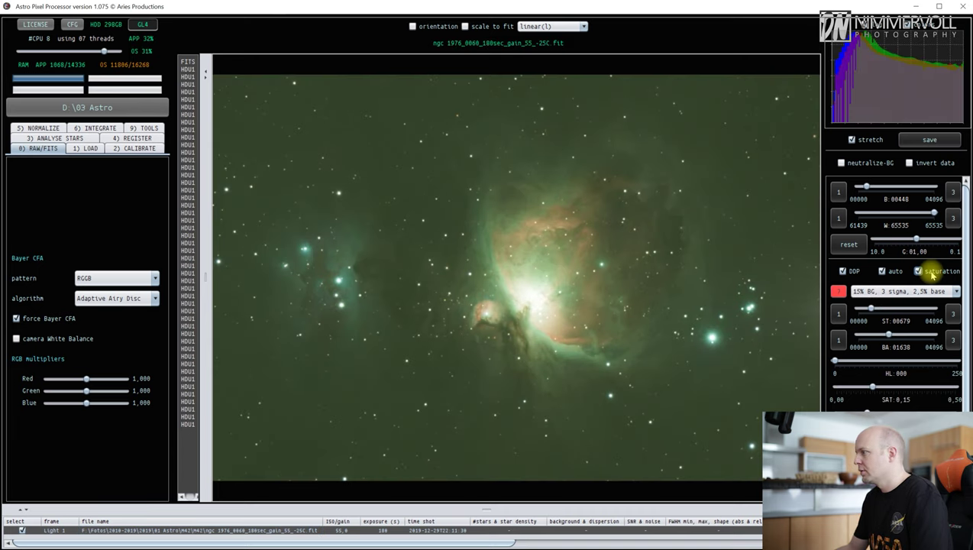
Step: Neutralize the frame's background, set stretch to 'no stretch (data as is)', and zoom into the nebula
{"action": "left_click", "coordinate": [856, 165]}
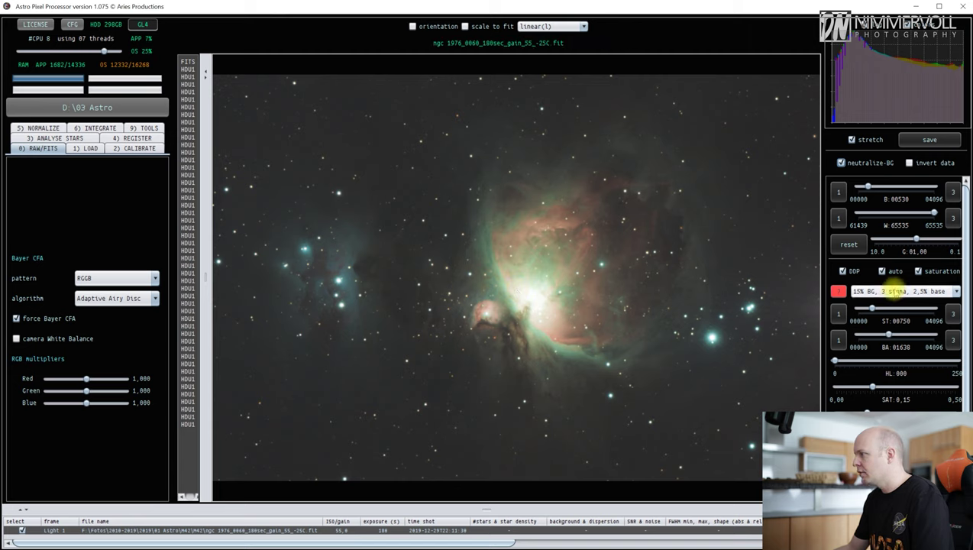
{"action": "left_click", "coordinate": [890, 291]}
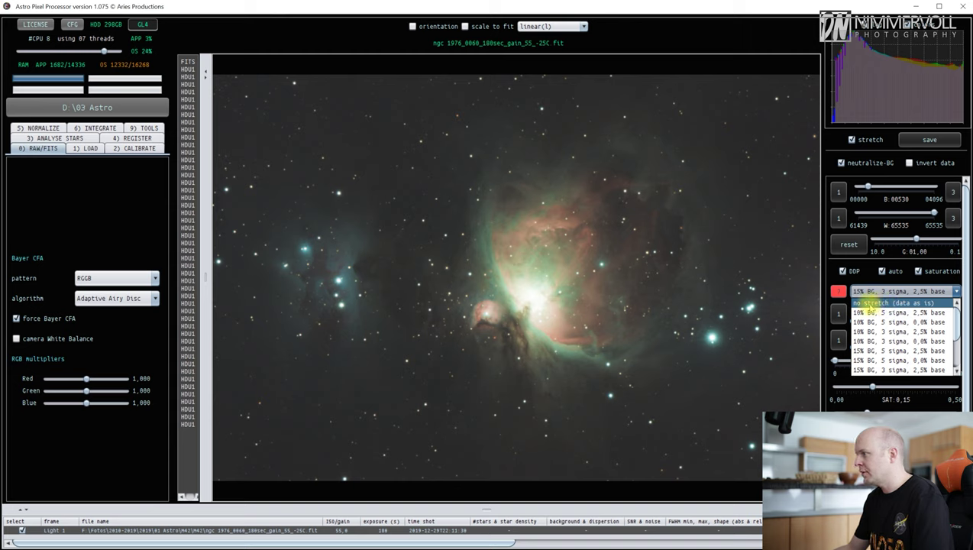
{"action": "left_click", "coordinate": [874, 303]}
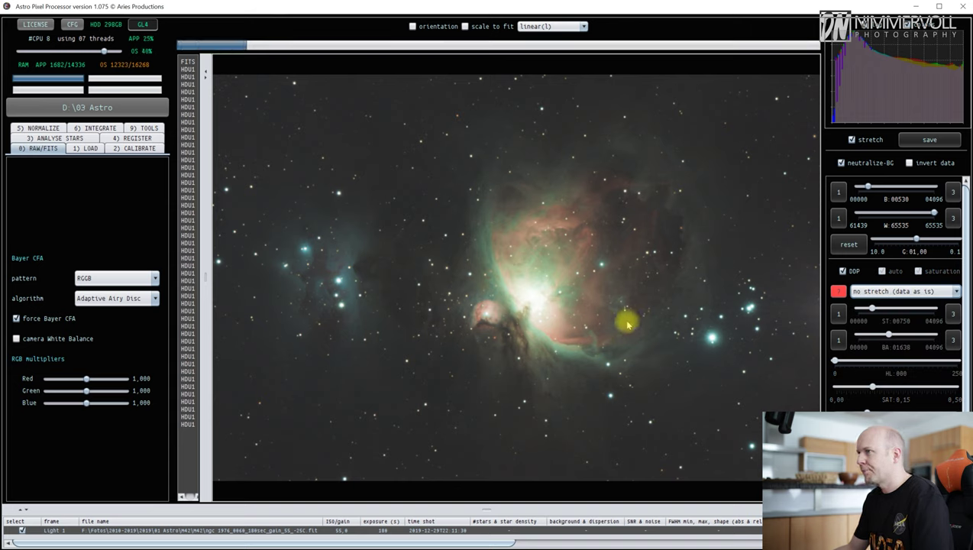
{"action": "scroll", "coordinate": [529, 297], "scroll_direction": "up", "scroll_amount": 5}
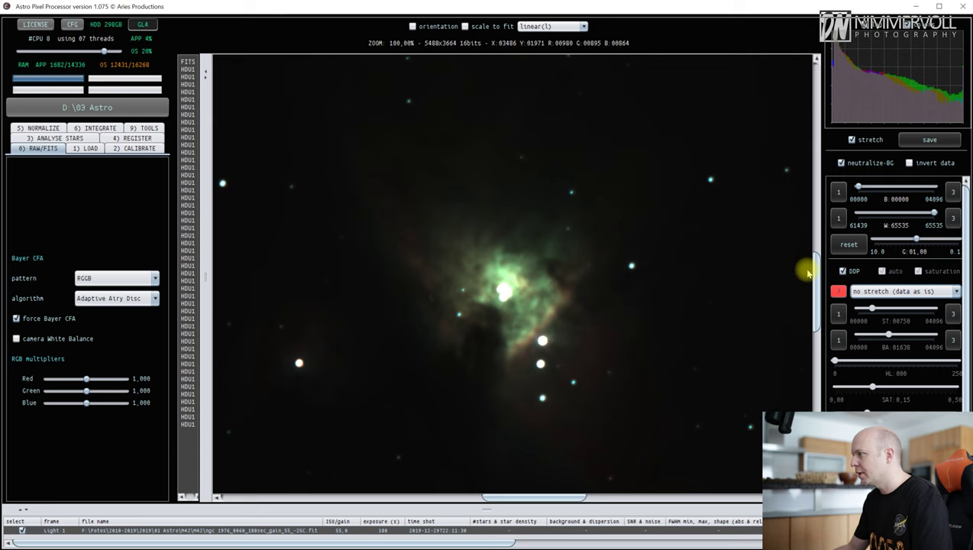
Step: Zoom out from the unstretched frame and close Astro Pixel Processor, confirming with Ja
{"action": "scroll", "coordinate": [813, 271], "scroll_direction": "down", "scroll_amount": 1}
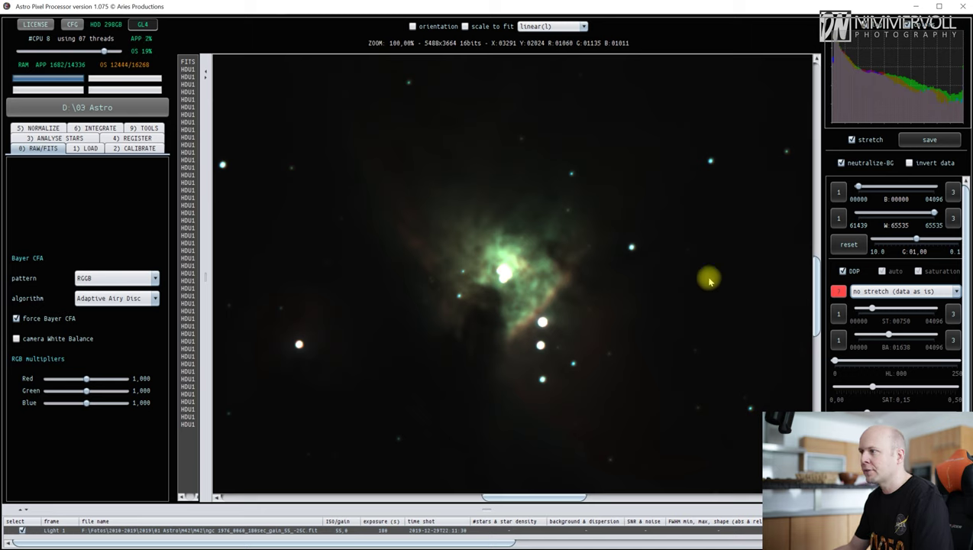
{"action": "left_click", "coordinate": [920, 291]}
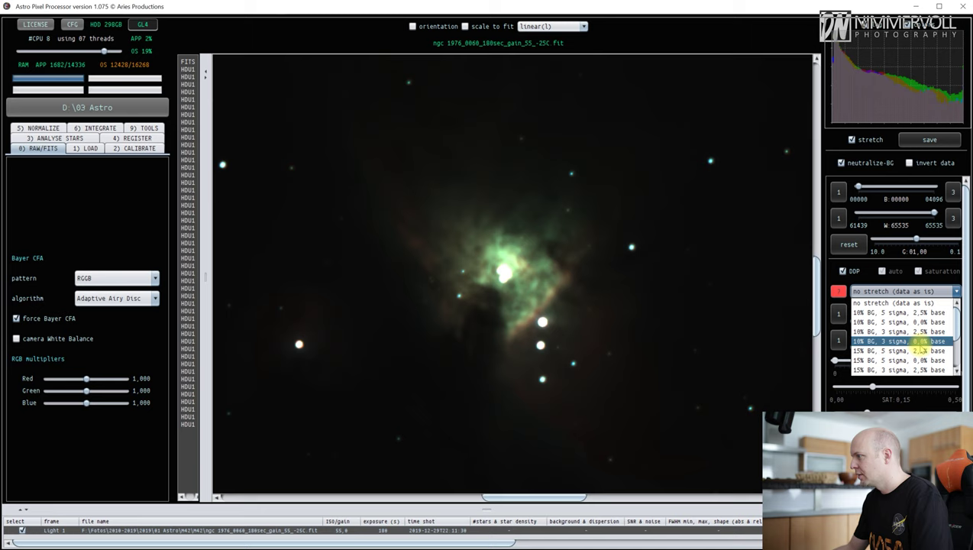
{"action": "left_click", "coordinate": [682, 333]}
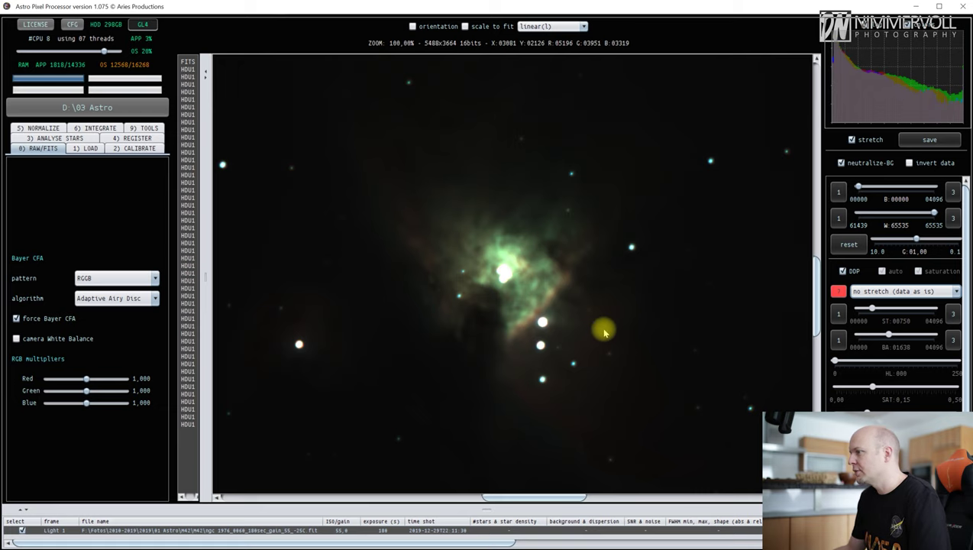
{"action": "scroll", "coordinate": [480, 191], "scroll_direction": "down", "scroll_amount": 2}
{"action": "scroll", "coordinate": [430, 200], "scroll_direction": "down", "scroll_amount": 1}
{"action": "scroll", "coordinate": [458, 201], "scroll_direction": "down", "scroll_amount": 1}
{"action": "scroll", "coordinate": [498, 217], "scroll_direction": "down", "scroll_amount": 1}
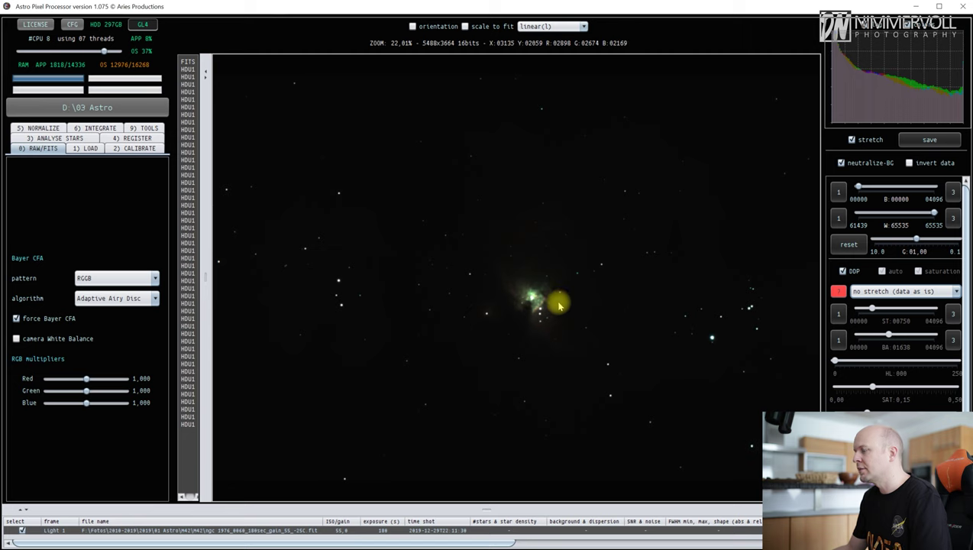
{"action": "left_click", "coordinate": [961, 7]}
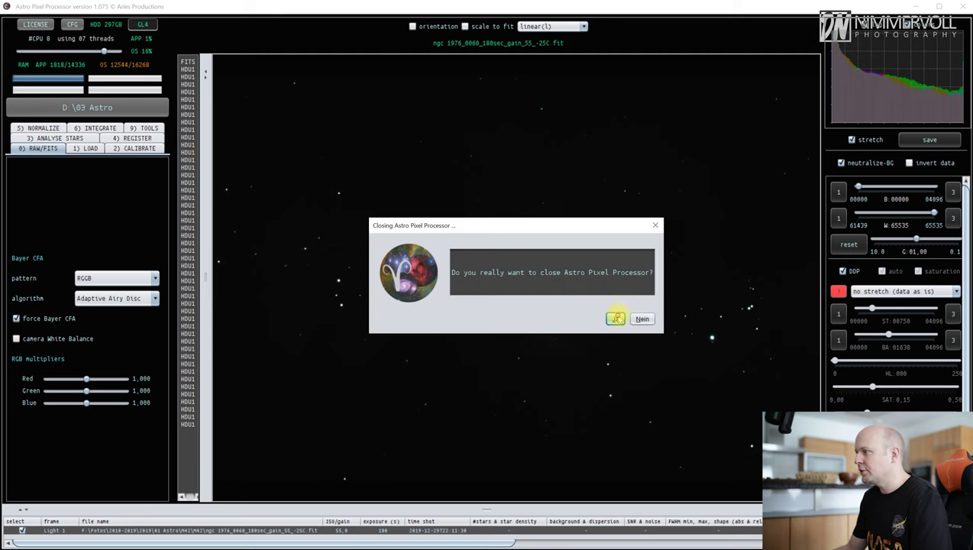
{"action": "left_click", "coordinate": [615, 318]}
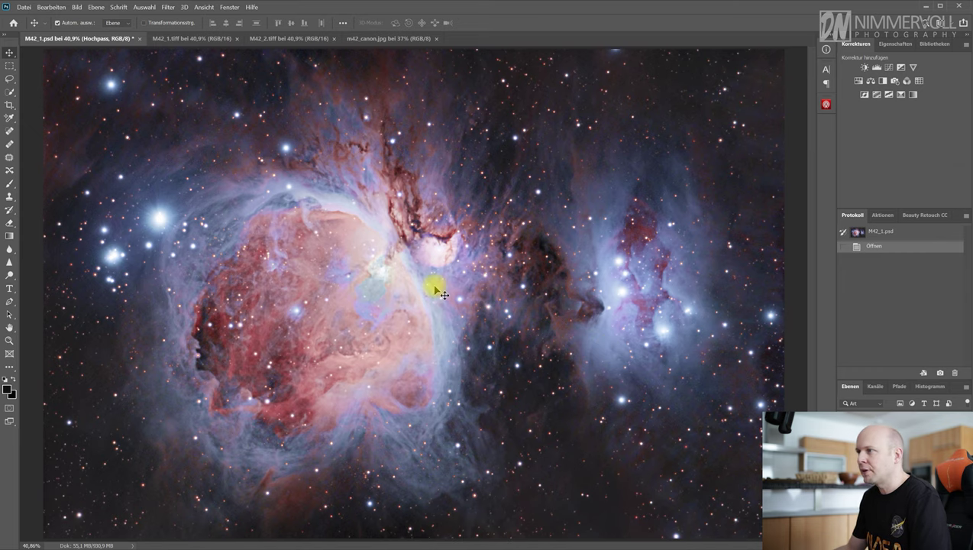
{"action": "left_click", "coordinate": [191, 40]}
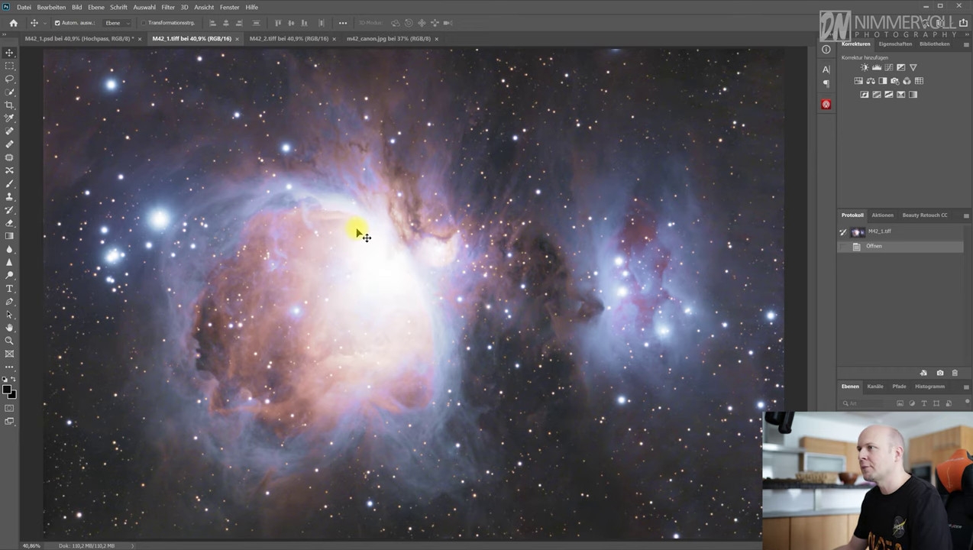
{"action": "left_click", "coordinate": [282, 38]}
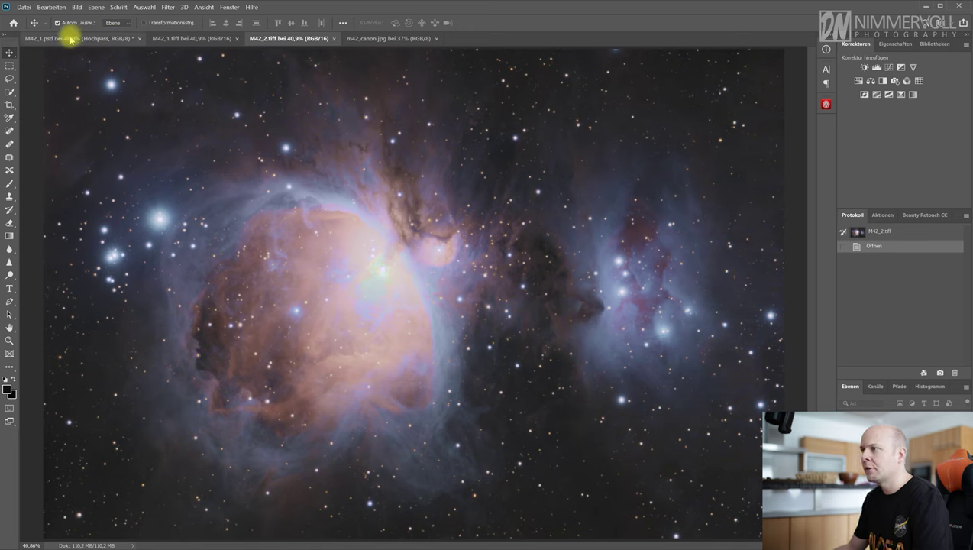
{"action": "left_click", "coordinate": [70, 37]}
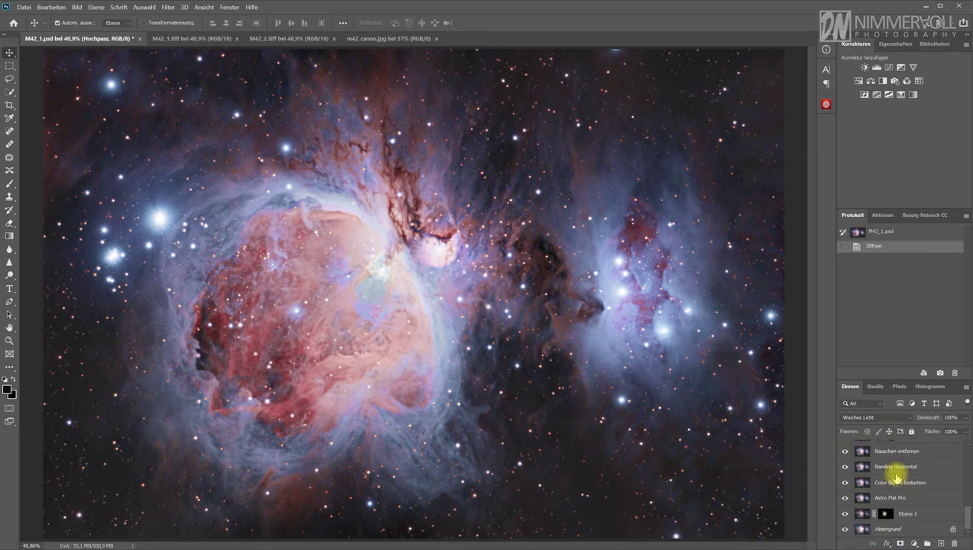
Step: Compare the Hintergrund-only view against M42_1.tiff, then make Ebene 1 visible again
{"action": "left_click", "coordinate": [845, 530], "text": "alt"}
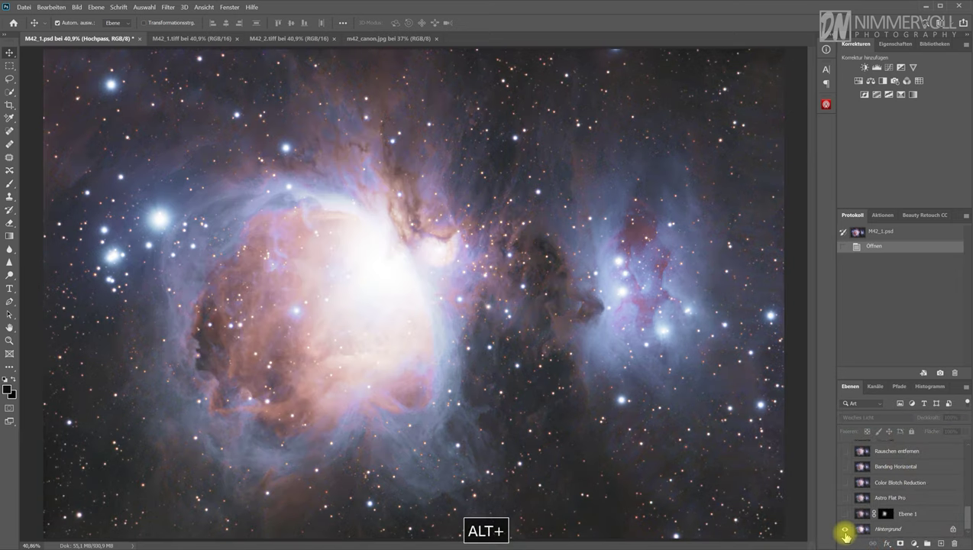
{"action": "left_click", "coordinate": [202, 39]}
{"action": "left_click", "coordinate": [82, 38]}
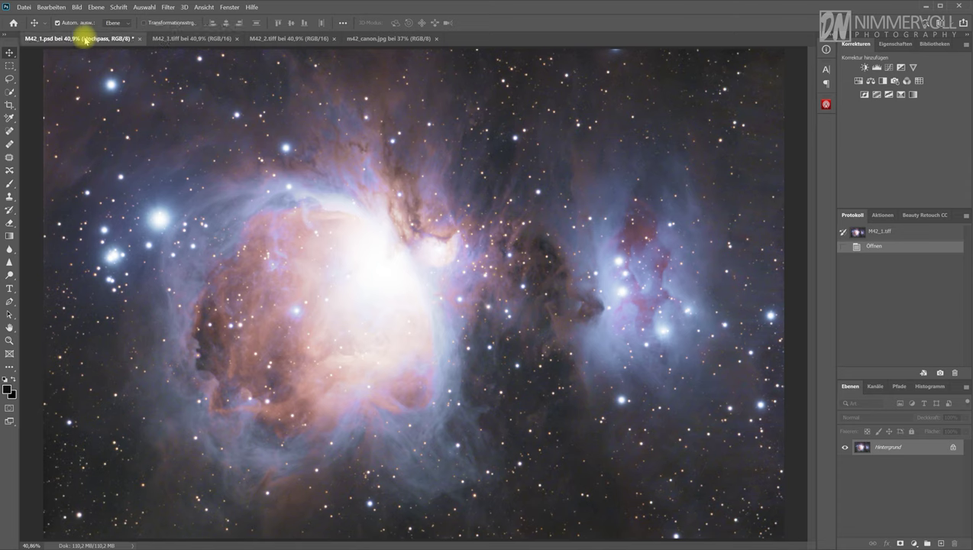
{"action": "scroll", "coordinate": [943, 506], "scroll_direction": "down", "scroll_amount": 5}
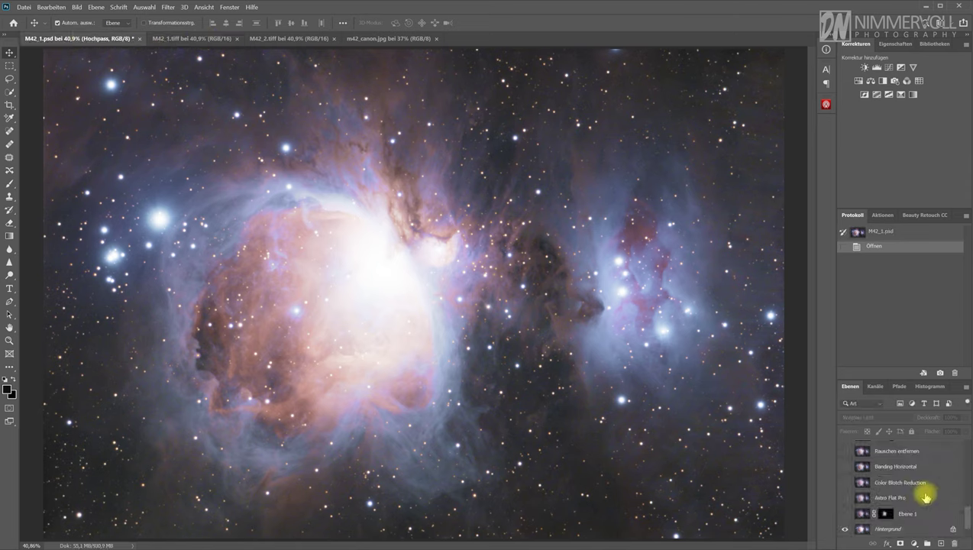
{"action": "left_click", "coordinate": [845, 515]}
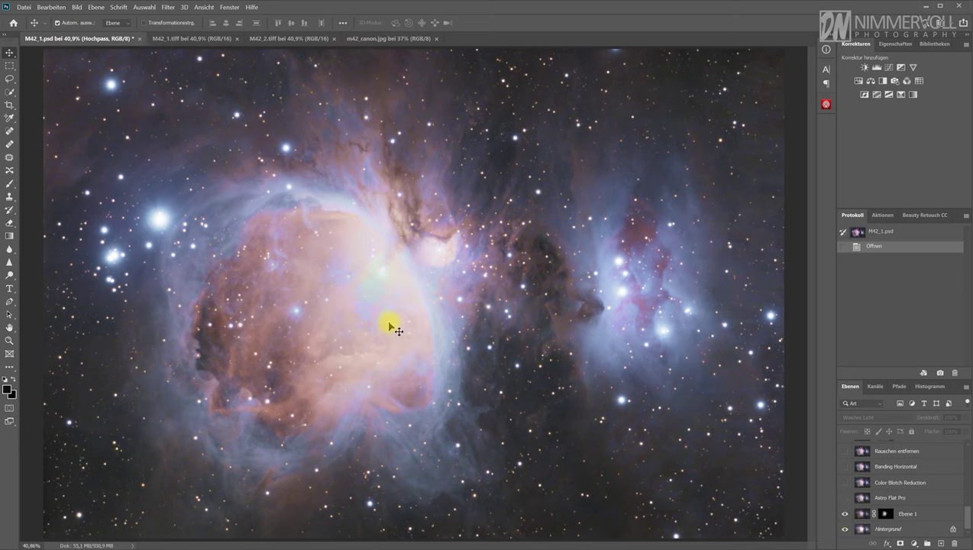
Step: Check M42_2.tiff, then switch on the Astro Flat Pro layer in M42_1.psd
{"action": "left_click", "coordinate": [228, 38]}
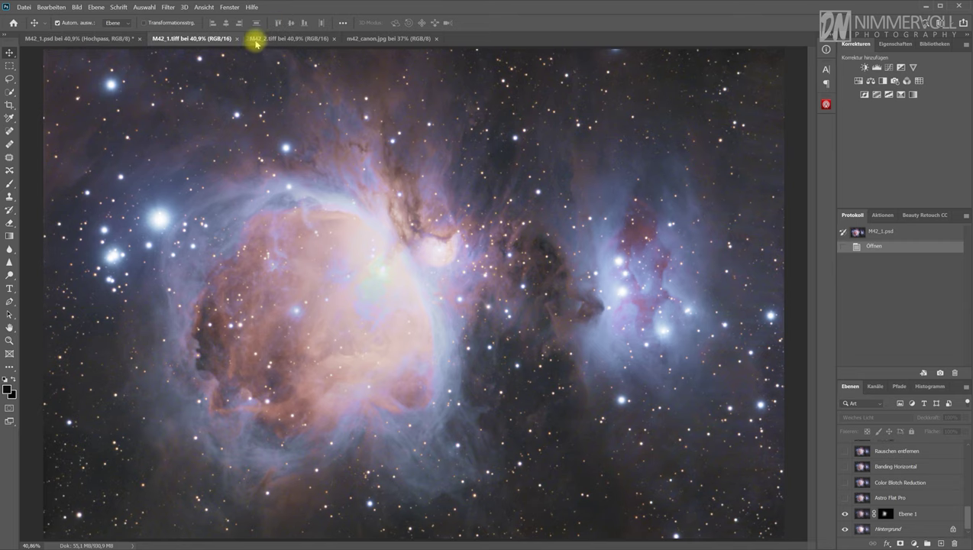
{"action": "left_click", "coordinate": [265, 39]}
{"action": "left_click", "coordinate": [86, 38]}
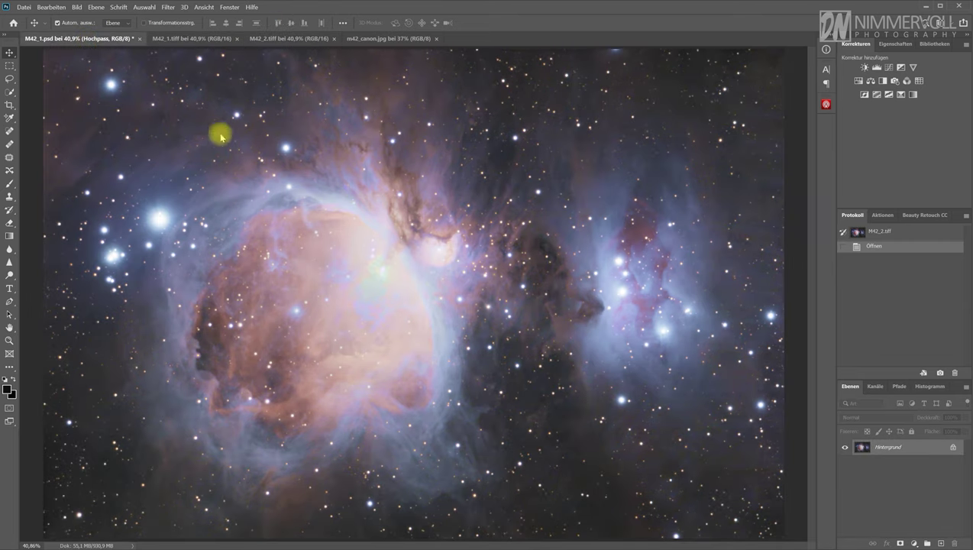
{"action": "scroll", "coordinate": [878, 489], "scroll_direction": "down", "scroll_amount": 5}
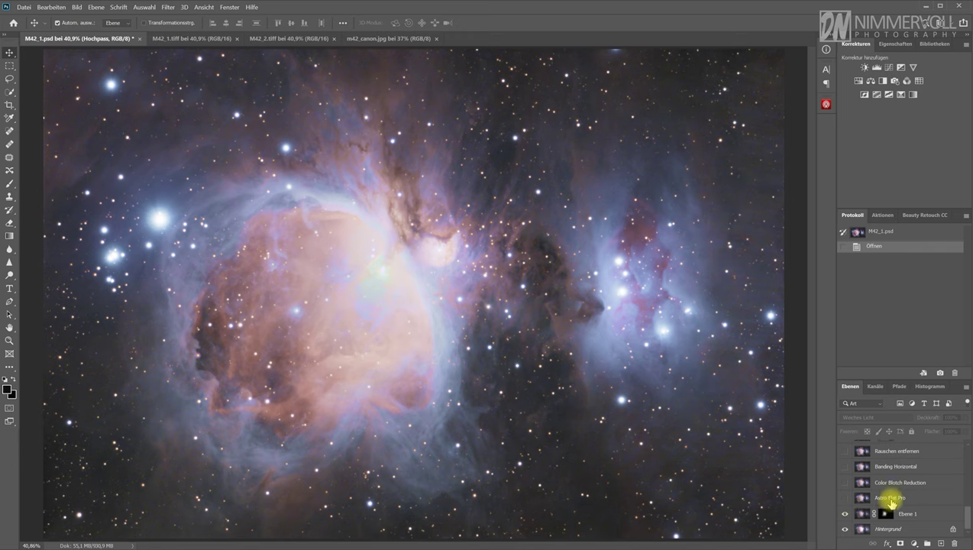
{"action": "left_click", "coordinate": [845, 498]}
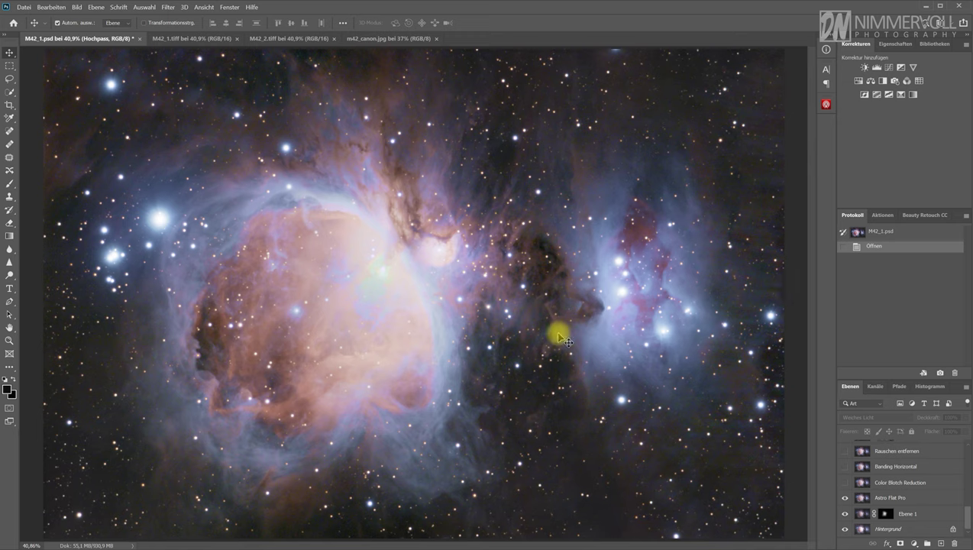
{"action": "left_click", "coordinate": [169, 8]}
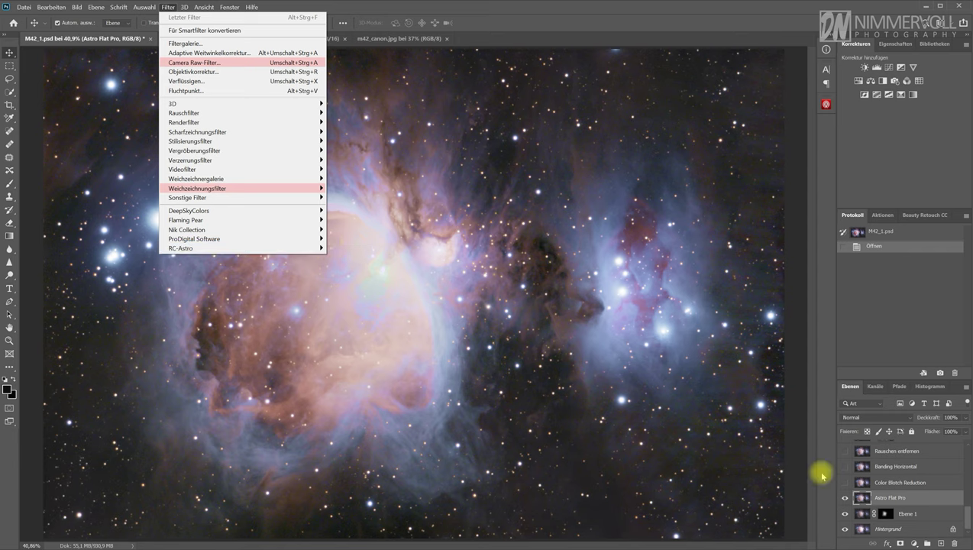
Step: Select the Color Blotch Reduction action in Astronomy Tools, make its layer visible, and zoom into background stars
{"action": "left_click", "coordinate": [916, 498]}
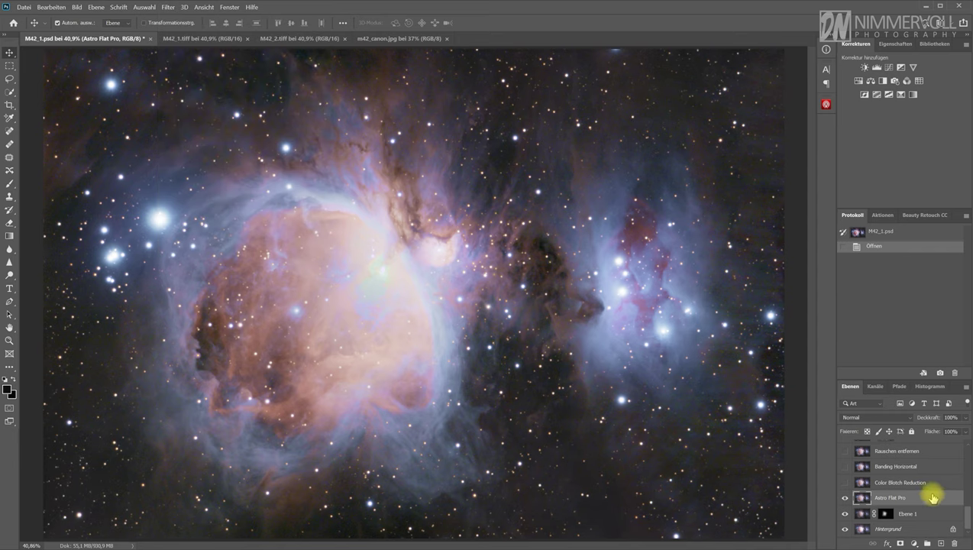
{"action": "left_click", "coordinate": [883, 217]}
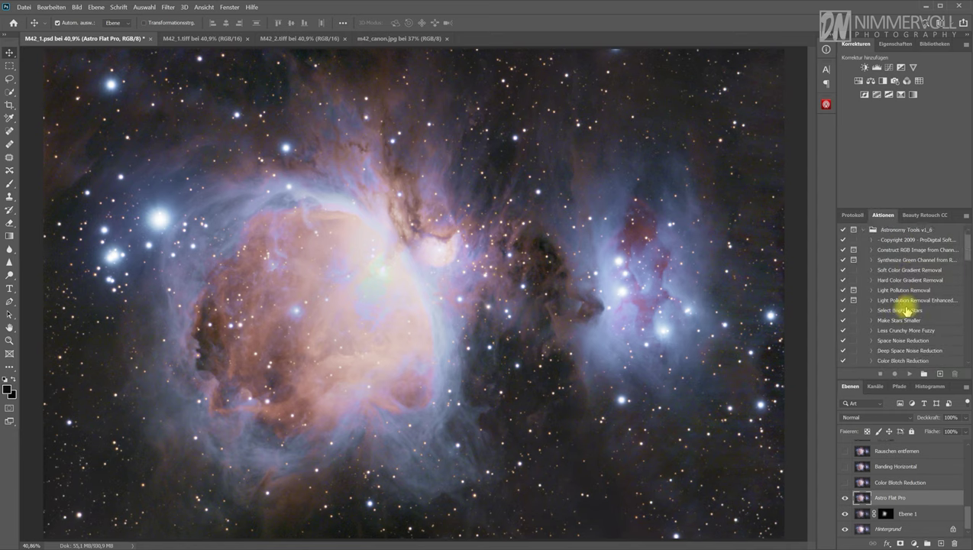
{"action": "scroll", "coordinate": [930, 352], "scroll_direction": "down", "scroll_amount": 1}
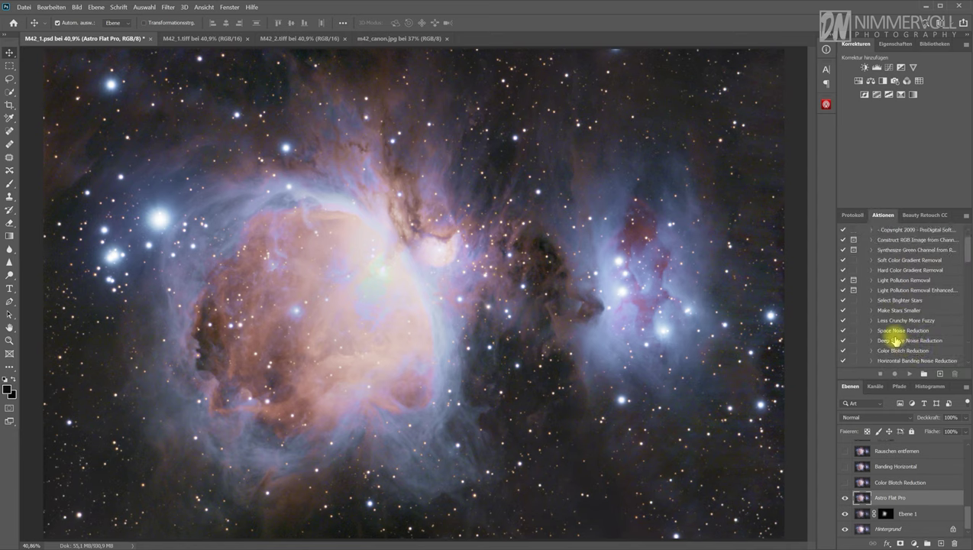
{"action": "left_click", "coordinate": [895, 350]}
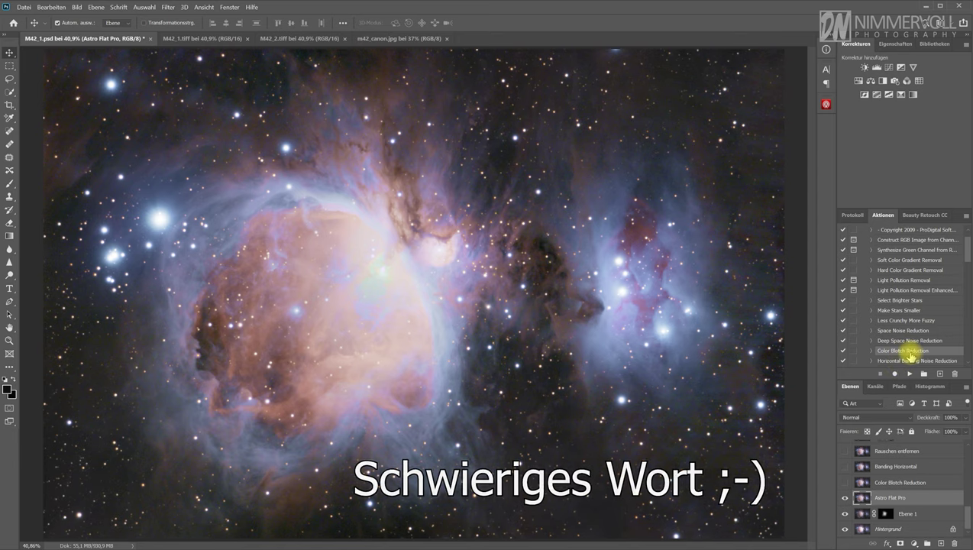
{"action": "left_click", "coordinate": [844, 483]}
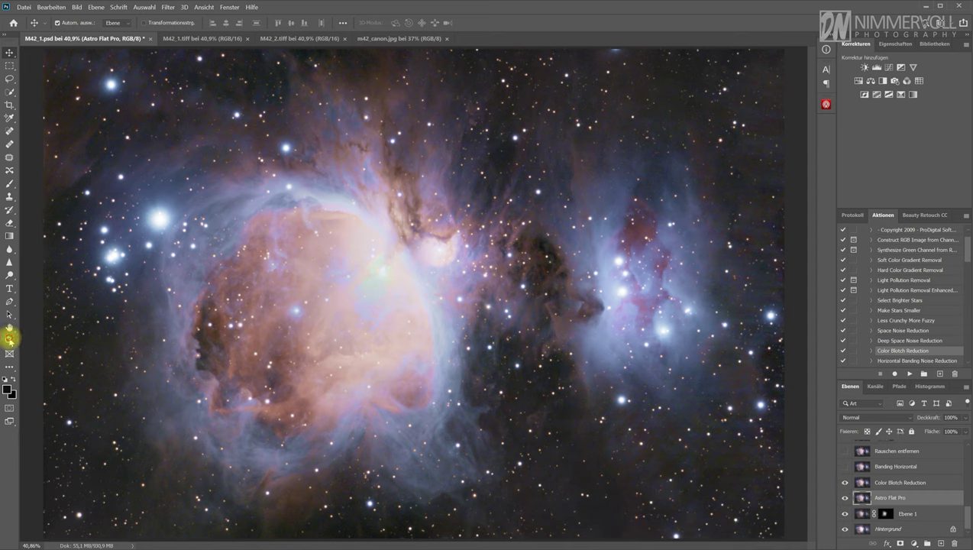
{"action": "left_click", "coordinate": [9, 339]}
{"action": "left_click_drag", "start_coordinate": [532, 402], "coordinate": [602, 383]}
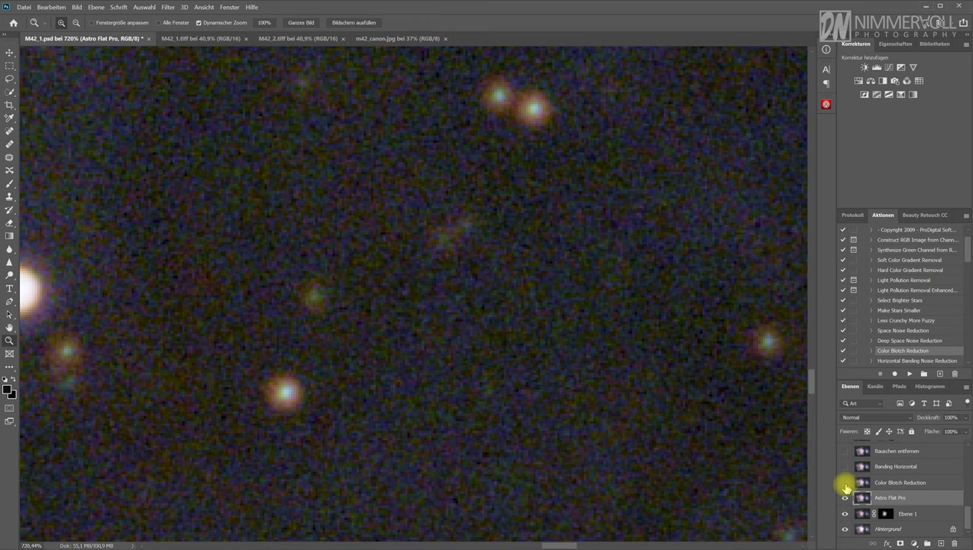
Step: At 720%, toggle Color Blotch Reduction off and on, then fit the whole image (Ganzes Bild)
{"action": "left_click", "coordinate": [884, 481]}
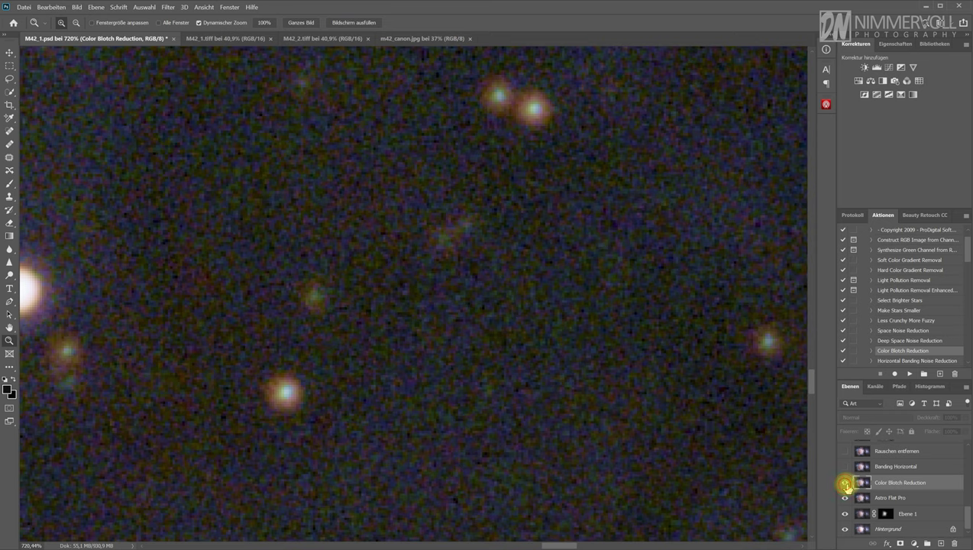
{"action": "left_click", "coordinate": [845, 482]}
{"action": "left_click", "coordinate": [844, 483]}
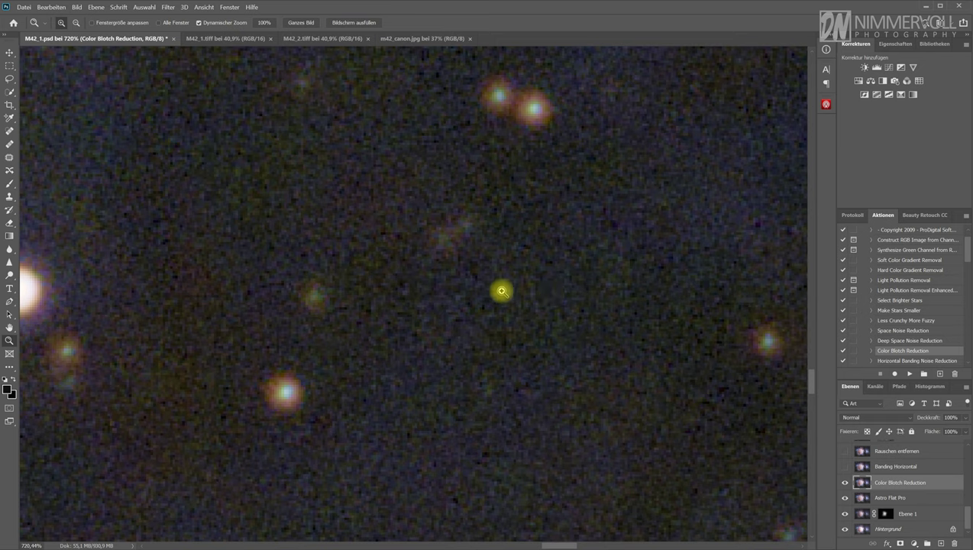
{"action": "right_click", "coordinate": [558, 250]}
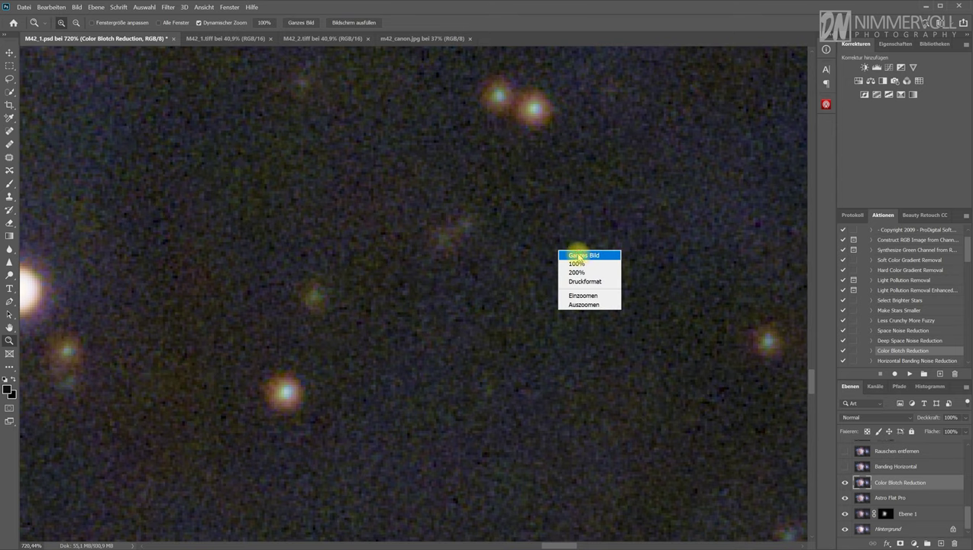
{"action": "left_click", "coordinate": [578, 255]}
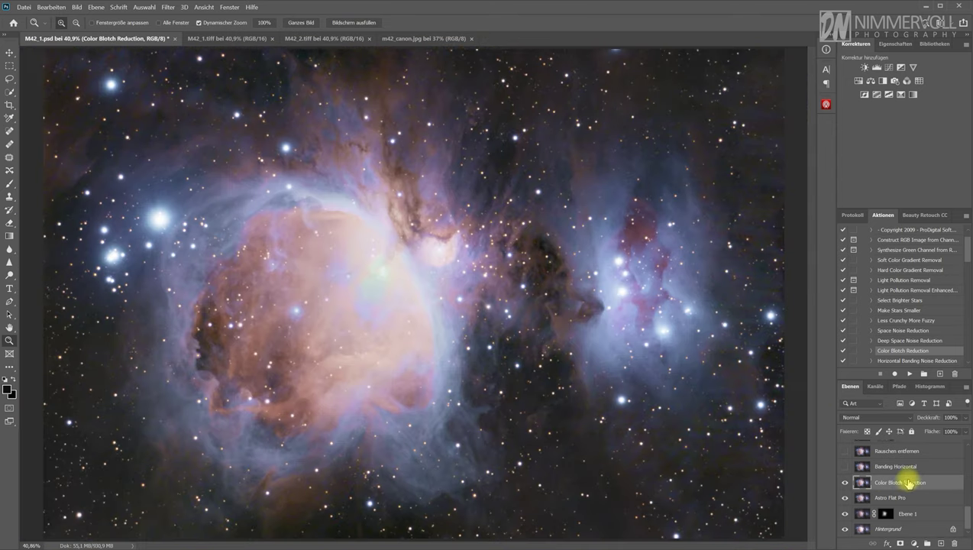
Step: Select and hide the Banding Horizontal layer, and pick the Horizontal Banding Noise Reduction action
{"action": "left_click", "coordinate": [933, 466]}
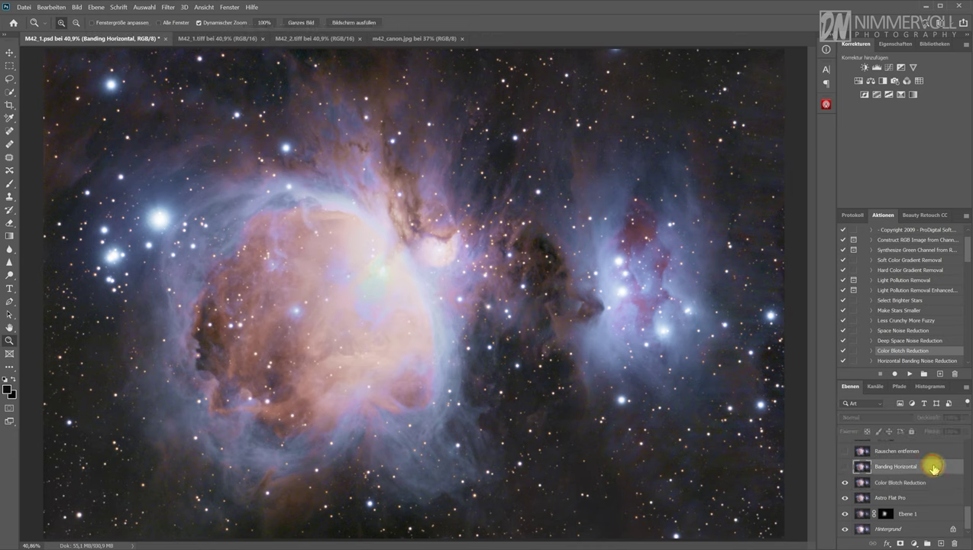
{"action": "left_click", "coordinate": [845, 466]}
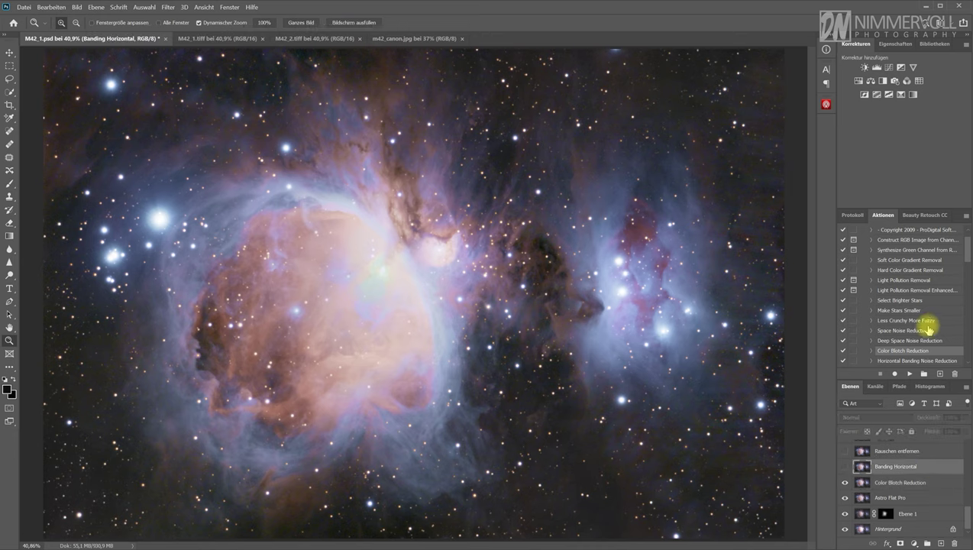
{"action": "scroll", "coordinate": [925, 326], "scroll_direction": "down", "scroll_amount": 1}
{"action": "scroll", "coordinate": [924, 305], "scroll_direction": "down", "scroll_amount": 1}
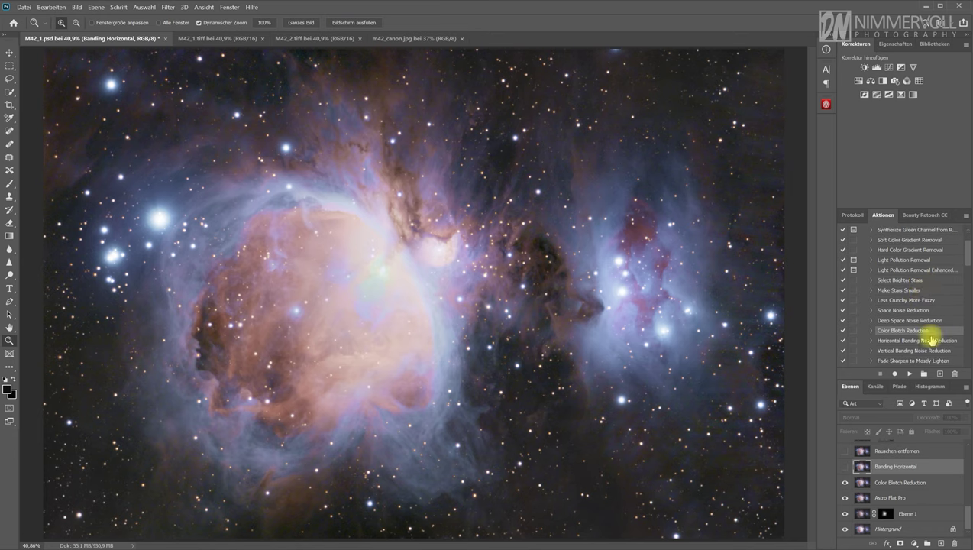
{"action": "left_click", "coordinate": [889, 342]}
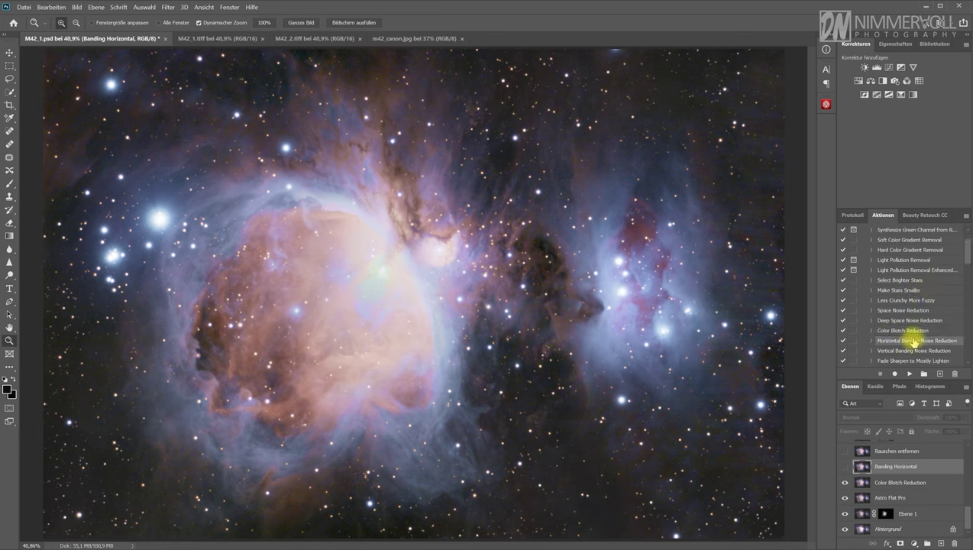
{"action": "scroll", "coordinate": [913, 342], "scroll_direction": "up", "scroll_amount": 4}
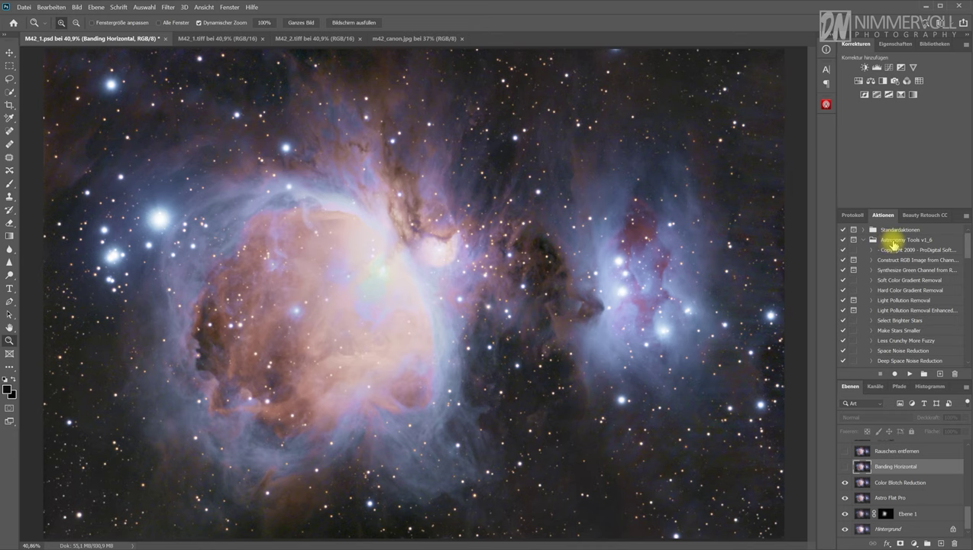
{"action": "scroll", "coordinate": [917, 271], "scroll_direction": "down", "scroll_amount": 2}
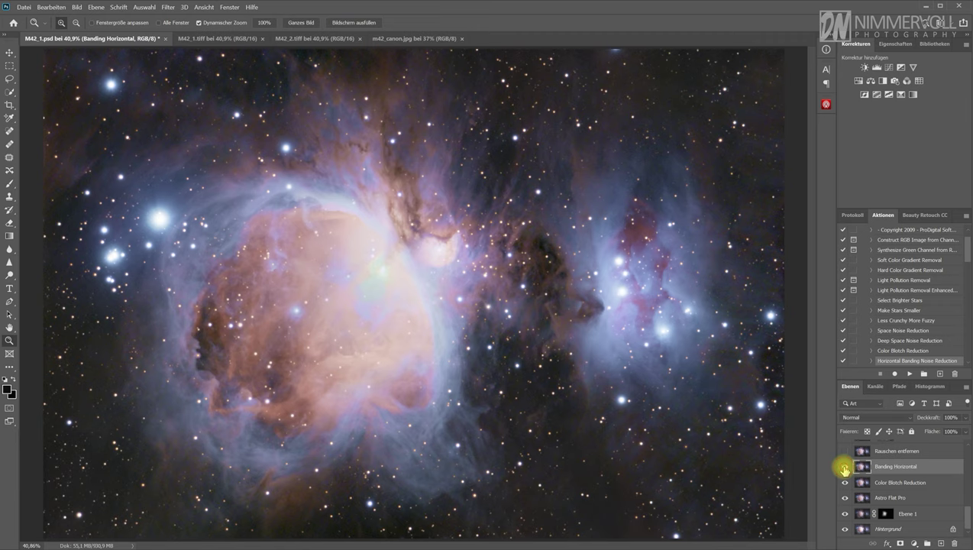
Step: Zoom into the dark region between the nebulae and toggle Banding Horizontal to compare its effect
{"action": "left_click", "coordinate": [844, 467]}
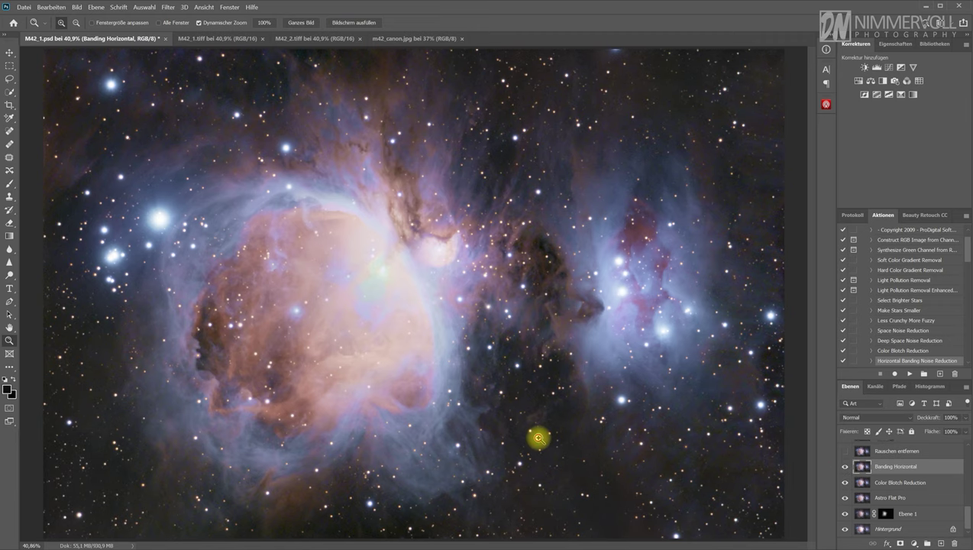
{"action": "left_click_drag", "start_coordinate": [536, 436], "coordinate": [575, 438]}
{"action": "left_click", "coordinate": [844, 466]}
{"action": "left_click", "coordinate": [844, 467]}
{"action": "left_click", "coordinate": [845, 467]}
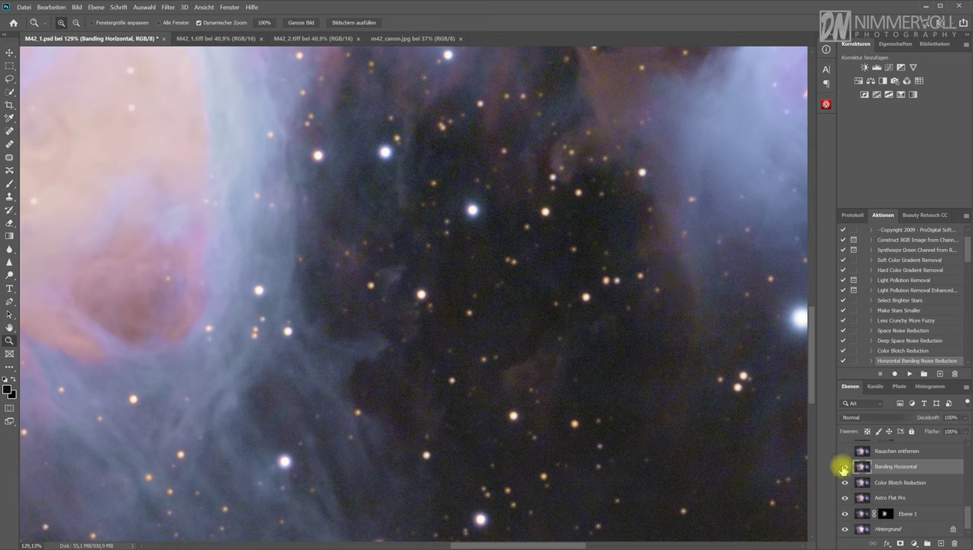
{"action": "scroll", "coordinate": [890, 475], "scroll_direction": "up", "scroll_amount": 2}
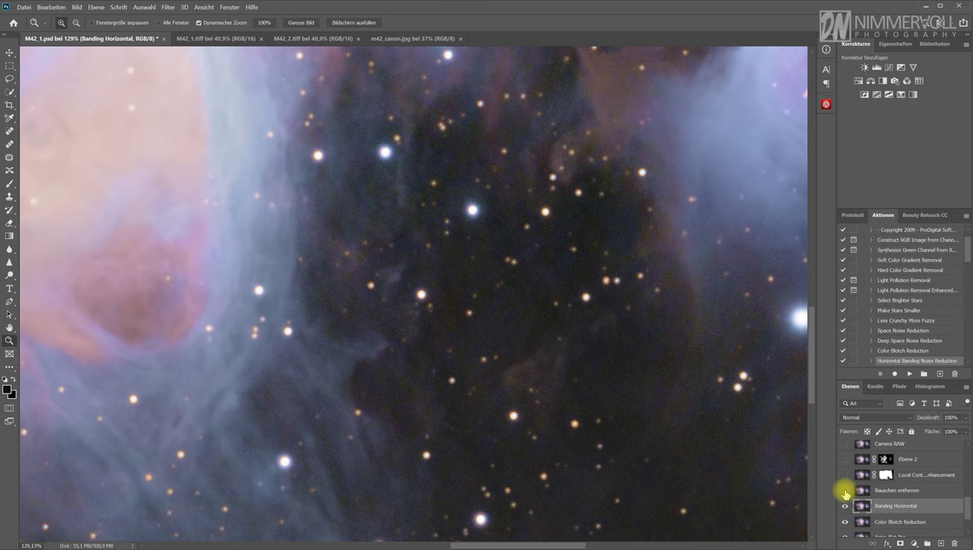
Step: Enable Rauschen entfernen after inspecting faint stars and nebula glow, select Deep Space Noise Reduction, and fit the image
{"action": "left_click", "coordinate": [845, 493]}
{"action": "left_click_drag", "start_coordinate": [499, 328], "coordinate": [539, 330]}
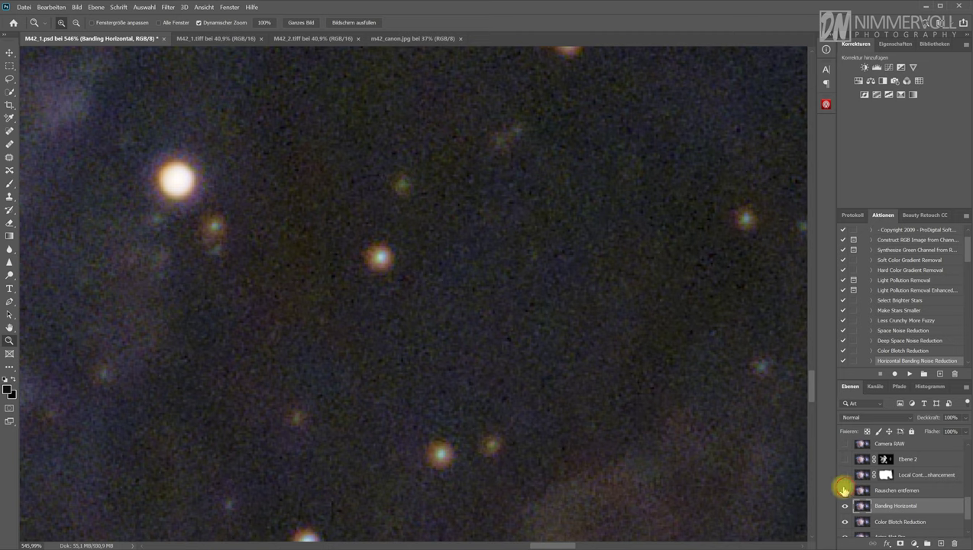
{"action": "left_click_drag", "start_coordinate": [547, 324], "coordinate": [238, 311]}
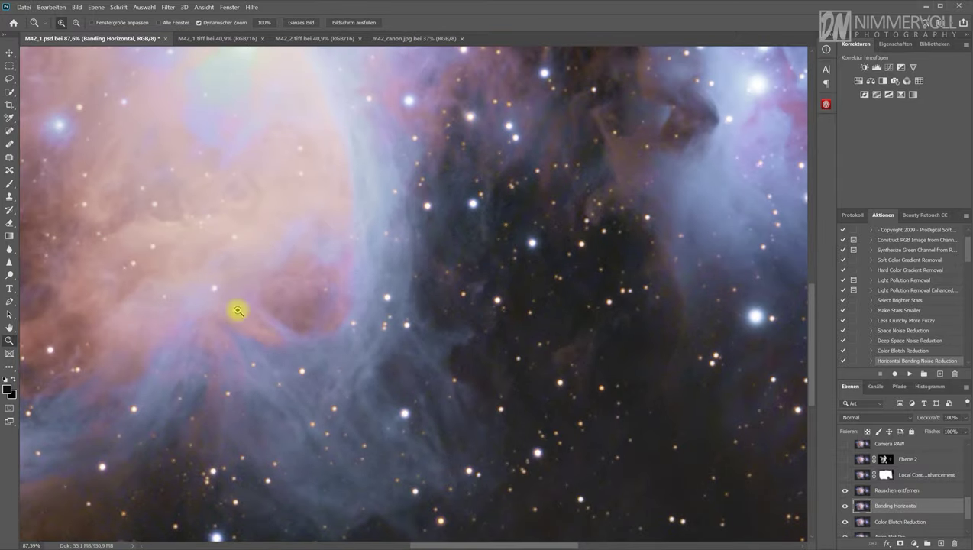
{"action": "left_click_drag", "start_coordinate": [200, 343], "coordinate": [223, 352]}
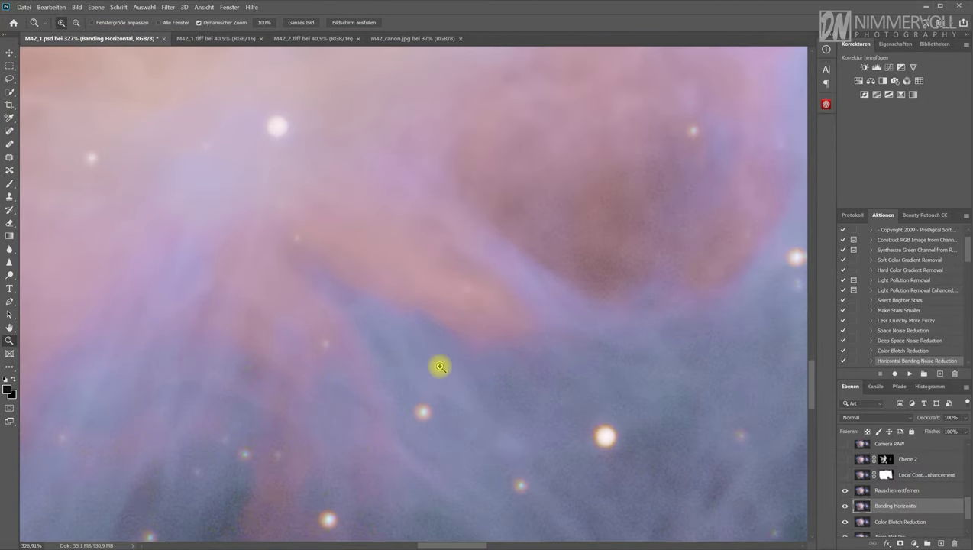
{"action": "left_click", "coordinate": [844, 490]}
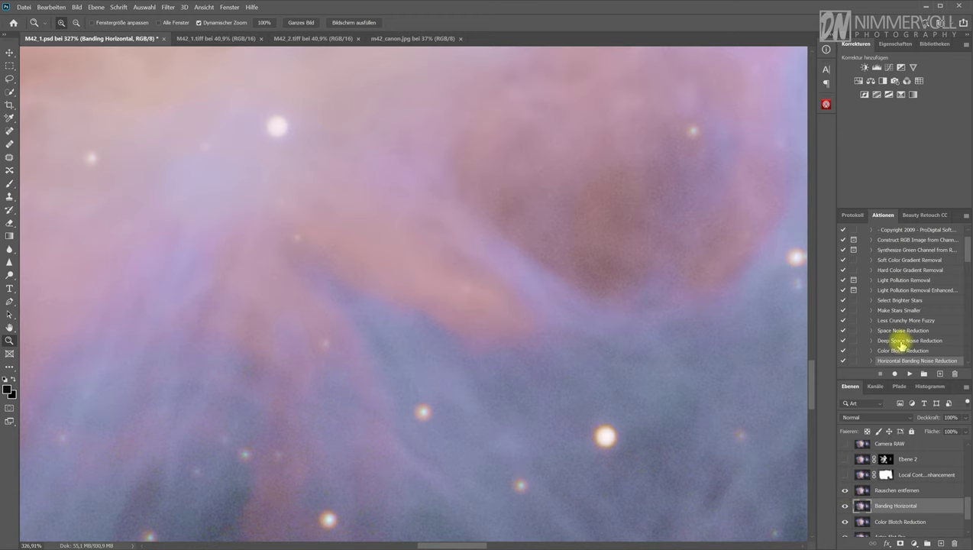
{"action": "left_click", "coordinate": [895, 343]}
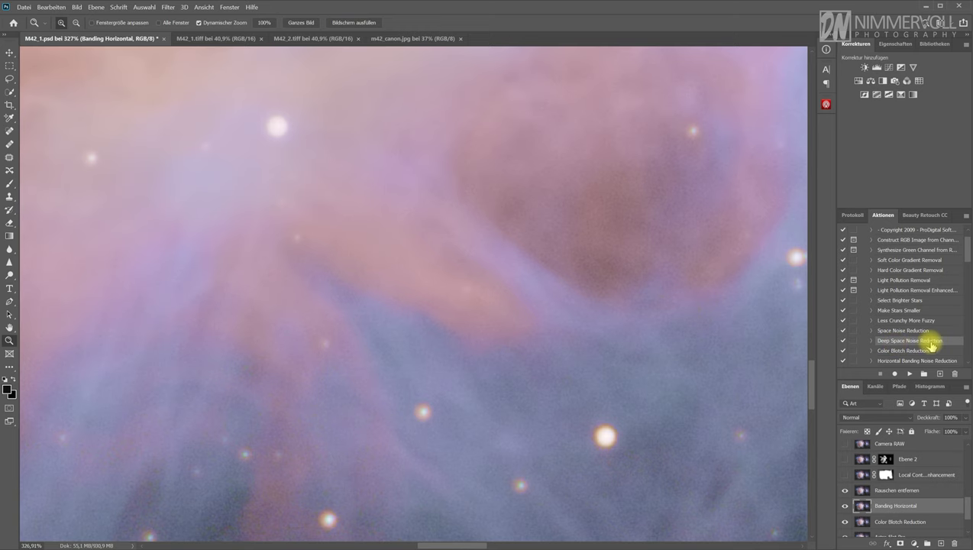
{"action": "key", "text": "ctrl+0"}
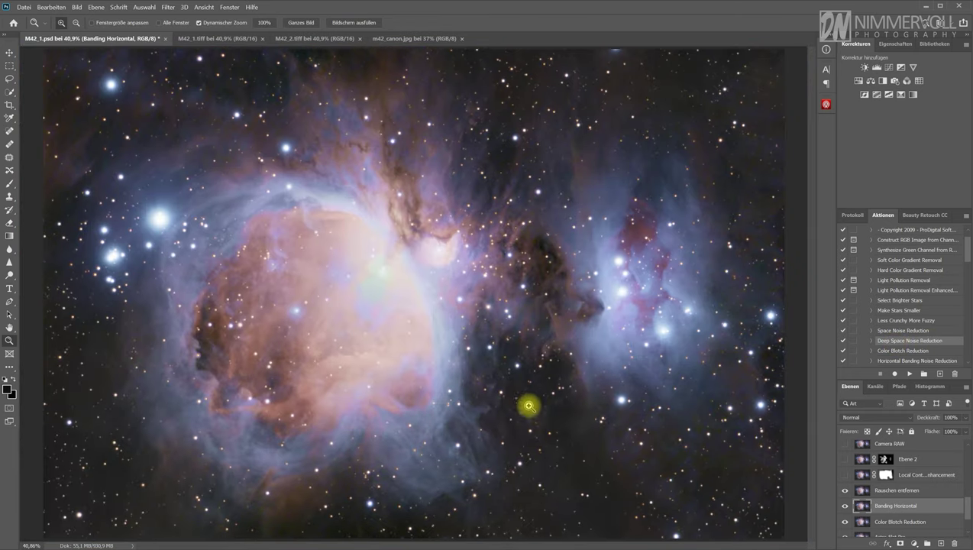
Step: Select the Local Contrast Enhancement layer, its matching action, and its layer mask
{"action": "left_click", "coordinate": [925, 491]}
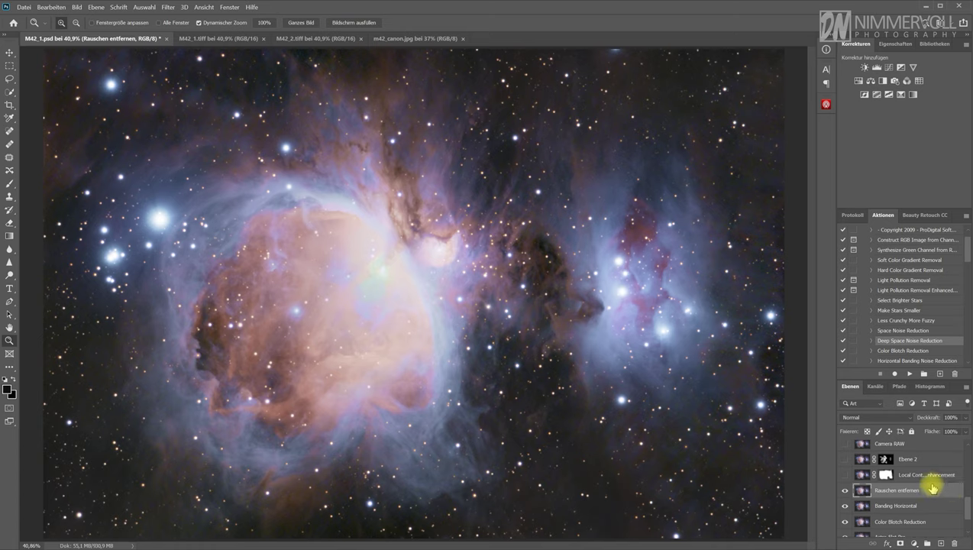
{"action": "left_click", "coordinate": [937, 474]}
{"action": "scroll", "coordinate": [930, 316], "scroll_direction": "down", "scroll_amount": 3}
{"action": "scroll", "coordinate": [928, 313], "scroll_direction": "down", "scroll_amount": 3}
{"action": "scroll", "coordinate": [925, 309], "scroll_direction": "down", "scroll_amount": 2}
{"action": "scroll", "coordinate": [921, 303], "scroll_direction": "down", "scroll_amount": 3}
{"action": "scroll", "coordinate": [919, 300], "scroll_direction": "down", "scroll_amount": 1}
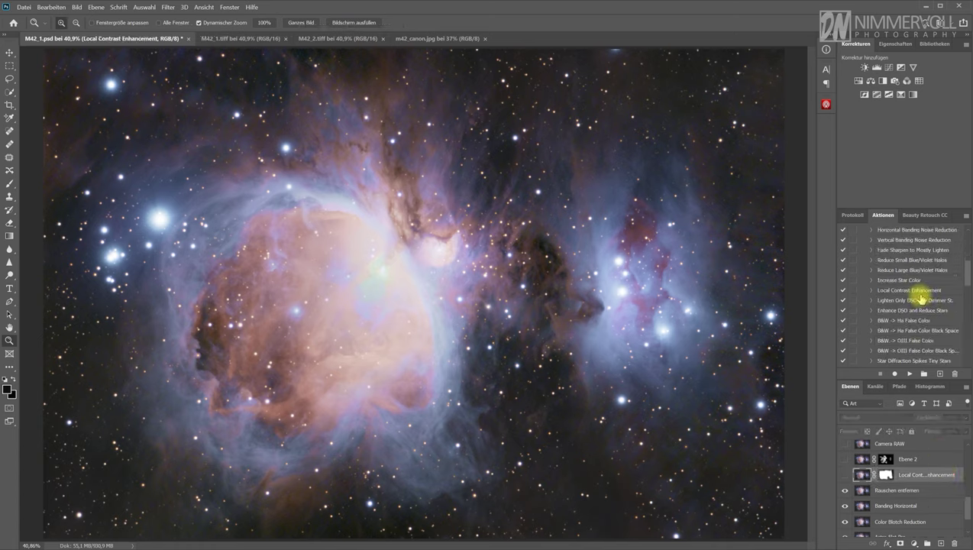
{"action": "left_click", "coordinate": [892, 292]}
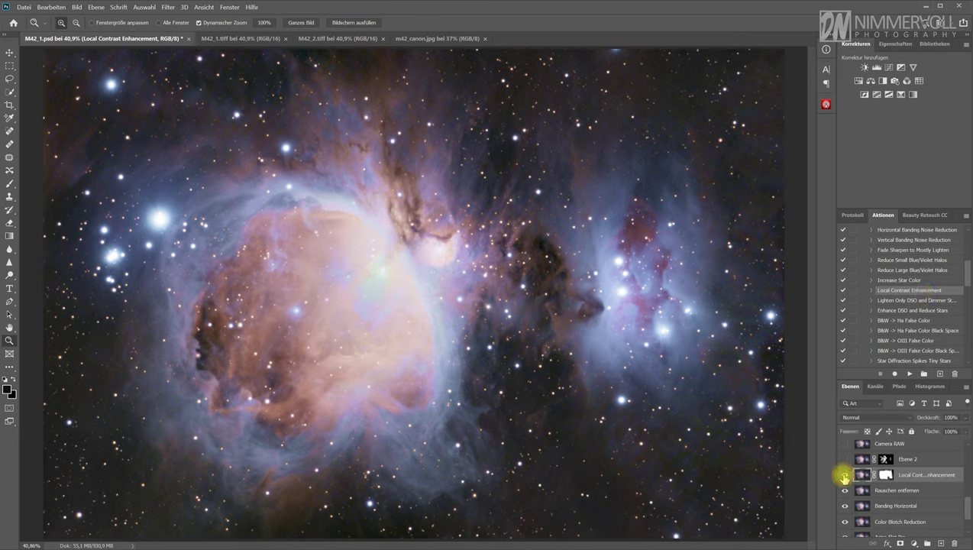
{"action": "left_click", "coordinate": [884, 475]}
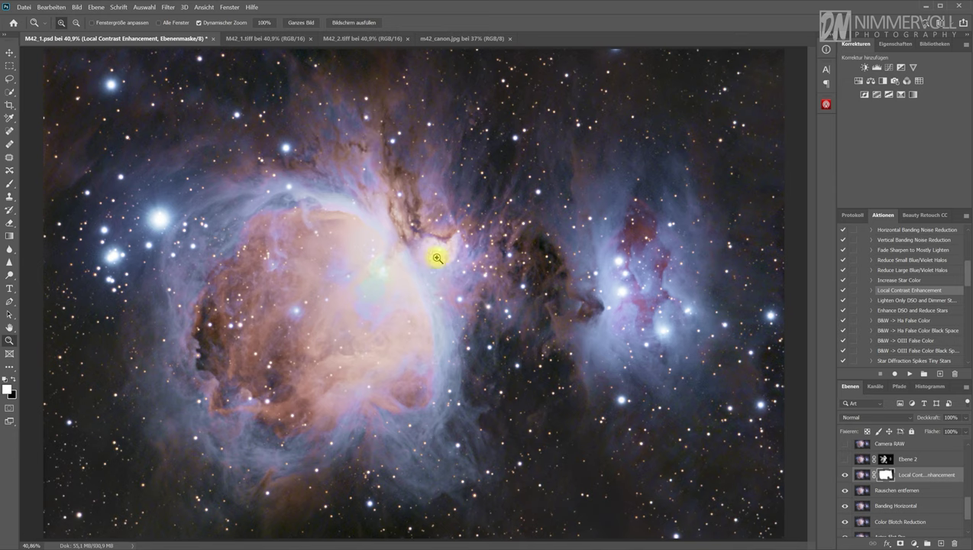
Step: Toggle Local Contrast Enhancement on and off, in full view and on the nebula core, leaving it on
{"action": "left_click", "coordinate": [844, 477]}
{"action": "left_click", "coordinate": [844, 478]}
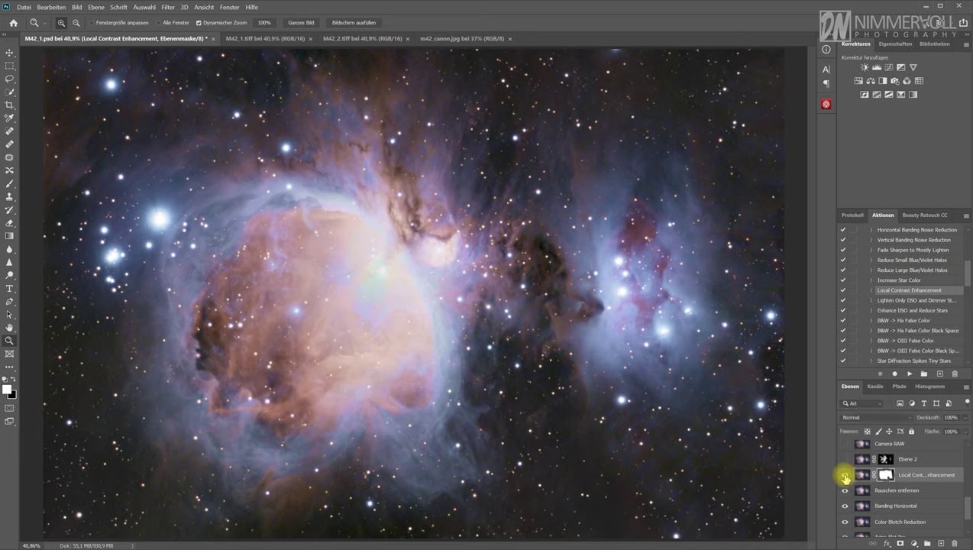
{"action": "left_click", "coordinate": [846, 477]}
{"action": "left_click", "coordinate": [846, 477]}
{"action": "left_click", "coordinate": [845, 477]}
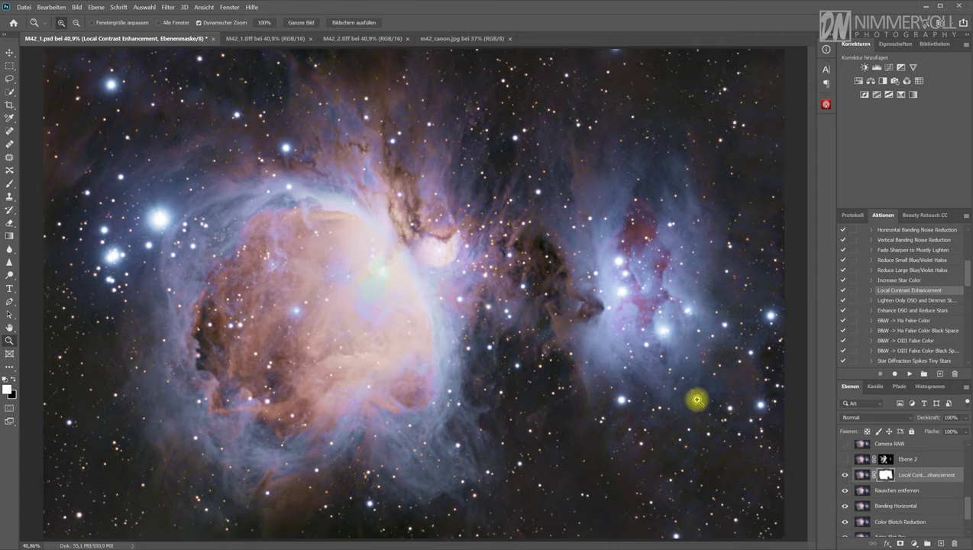
{"action": "left_click_drag", "start_coordinate": [419, 222], "coordinate": [458, 256]}
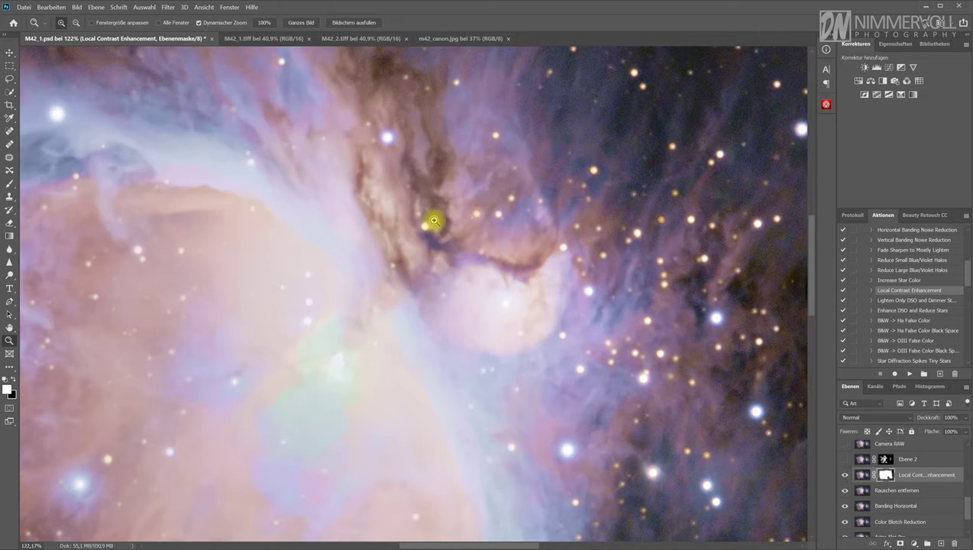
{"action": "left_click", "coordinate": [844, 477]}
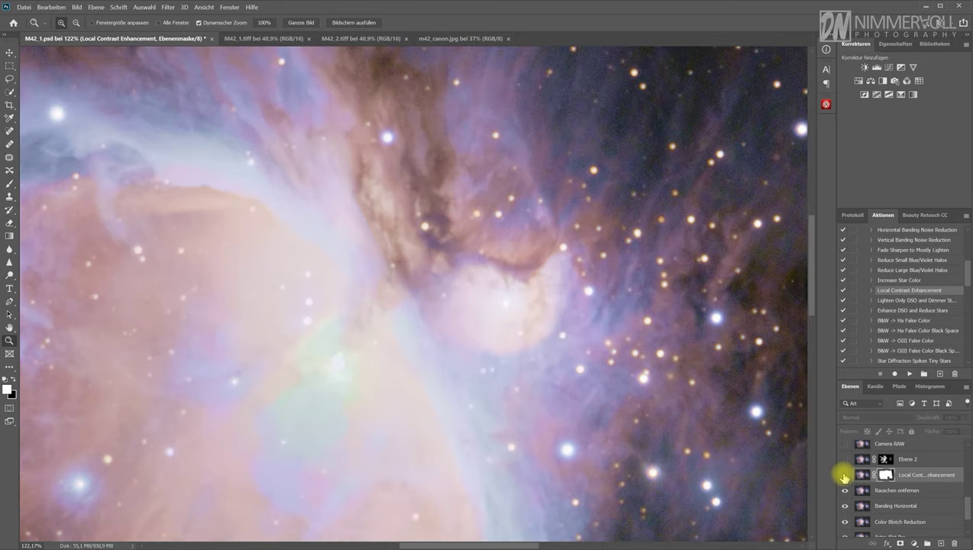
{"action": "left_click", "coordinate": [845, 475]}
{"action": "left_click_drag", "start_coordinate": [544, 340], "coordinate": [520, 352]}
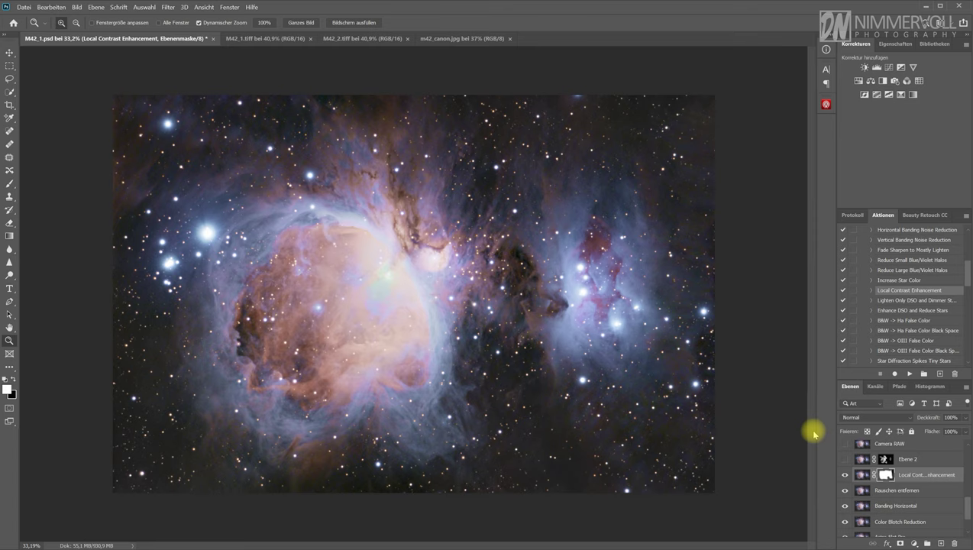
Step: Make Ebene 2 active and visible, zoom into the nebula, and toggle it to compare
{"action": "left_click", "coordinate": [929, 458]}
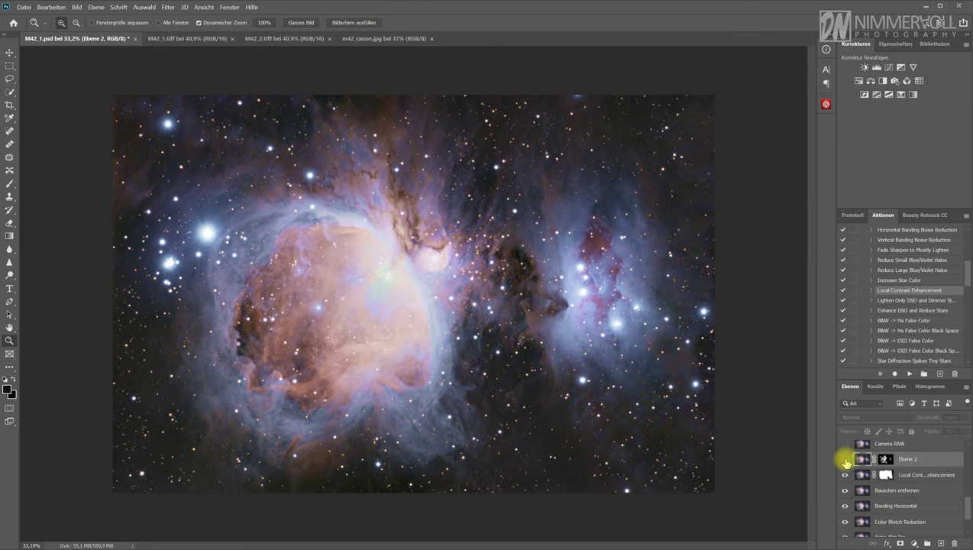
{"action": "left_click", "coordinate": [846, 459]}
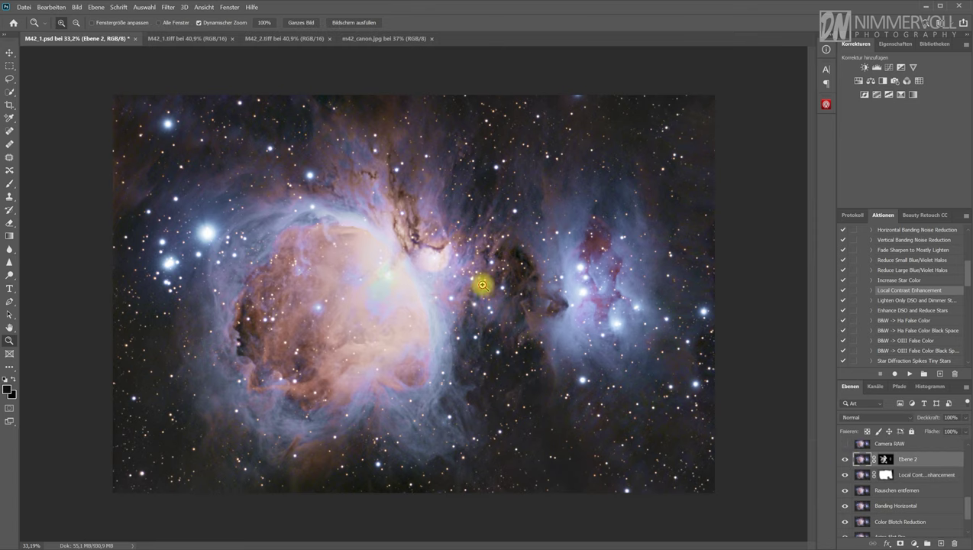
{"action": "left_click_drag", "start_coordinate": [481, 283], "coordinate": [462, 263]}
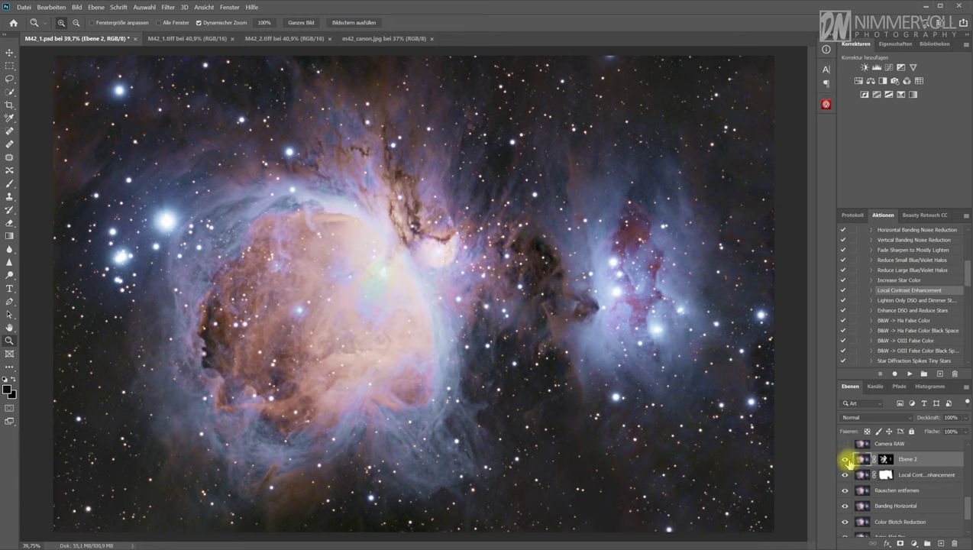
{"action": "left_click", "coordinate": [845, 460]}
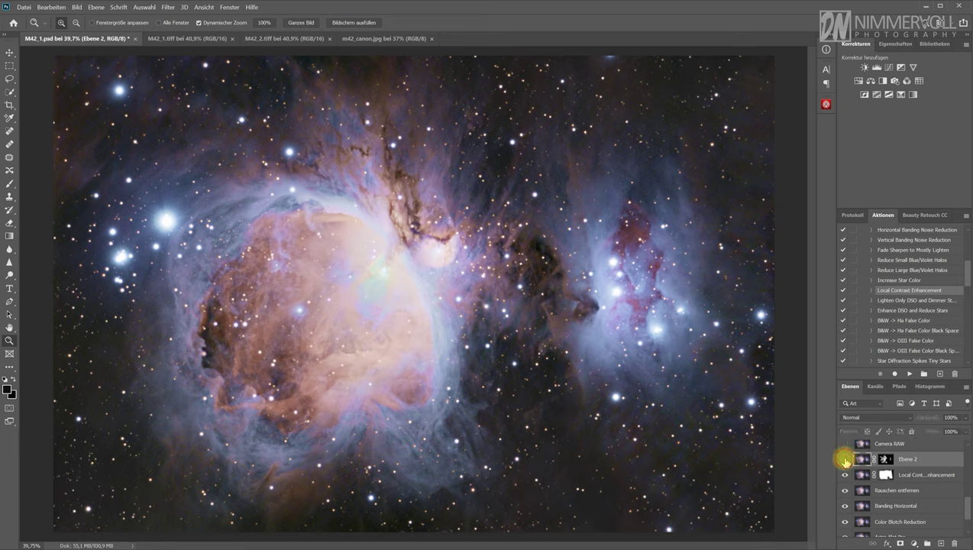
{"action": "left_click", "coordinate": [845, 460]}
{"action": "left_click", "coordinate": [845, 461]}
{"action": "left_click", "coordinate": [845, 461]}
{"action": "left_click", "coordinate": [845, 461]}
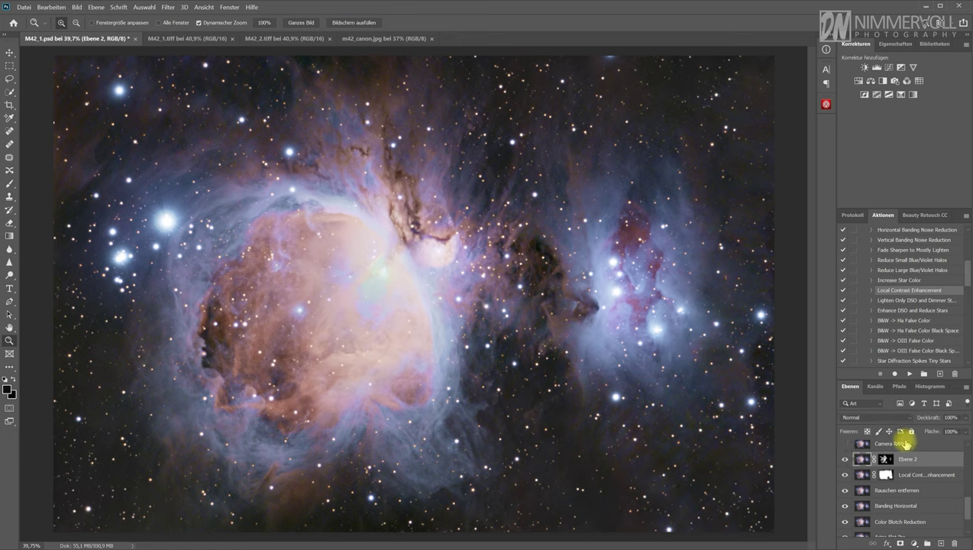
{"action": "scroll", "coordinate": [893, 510], "scroll_direction": "up", "scroll_amount": 3}
{"action": "scroll", "coordinate": [904, 508], "scroll_direction": "up", "scroll_amount": 2}
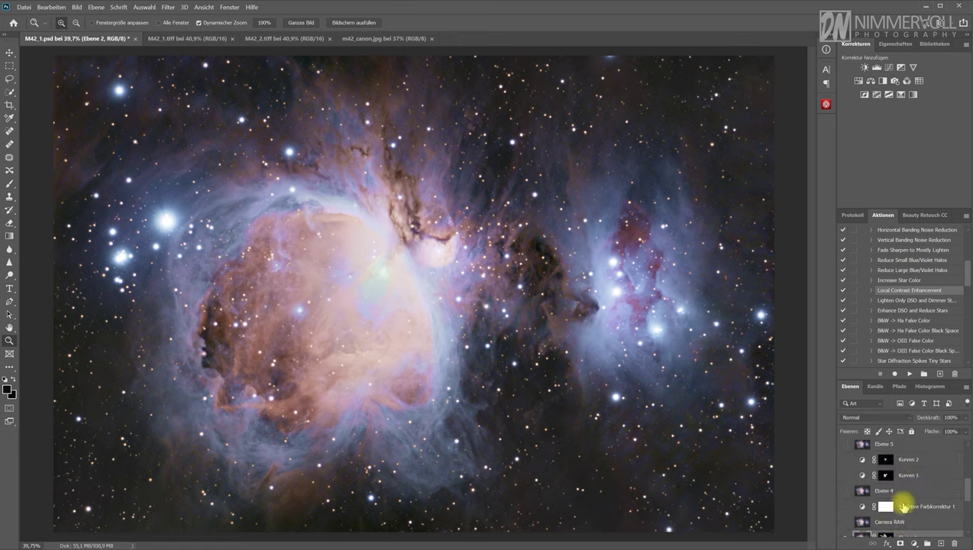
{"action": "scroll", "coordinate": [913, 510], "scroll_direction": "down", "scroll_amount": 2}
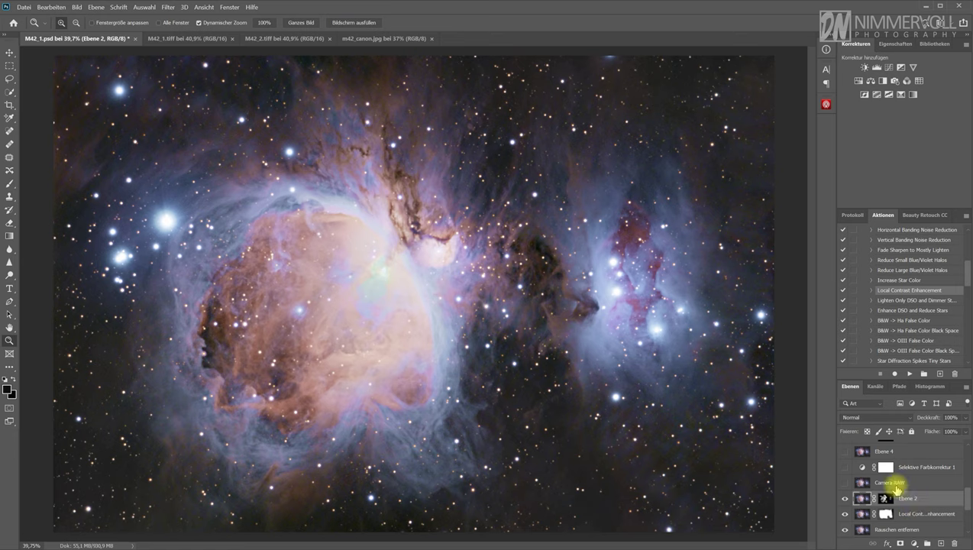
Step: Switch the Camera RAW layer on and off repeatedly to compare the nebula core
{"action": "left_click", "coordinate": [845, 483]}
{"action": "left_click", "coordinate": [845, 484]}
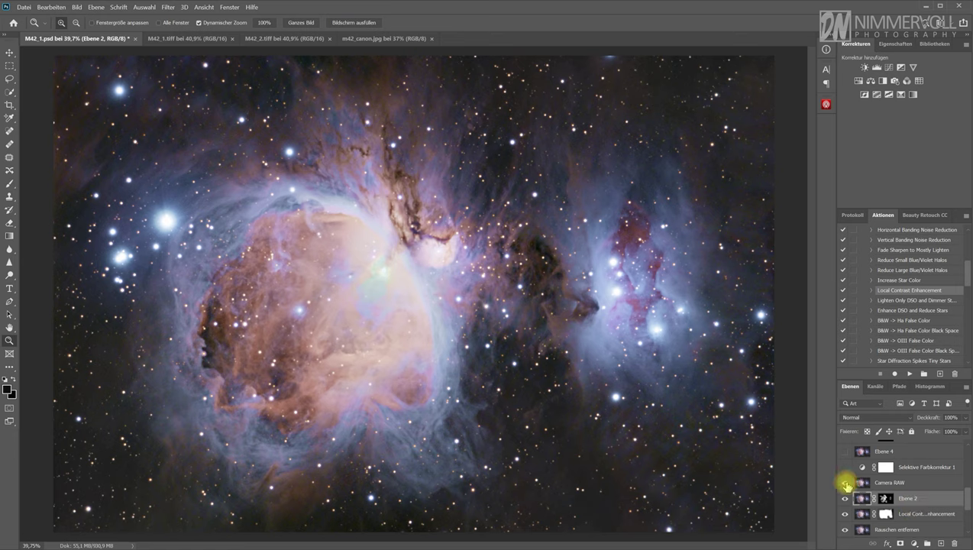
{"action": "left_click", "coordinate": [845, 484]}
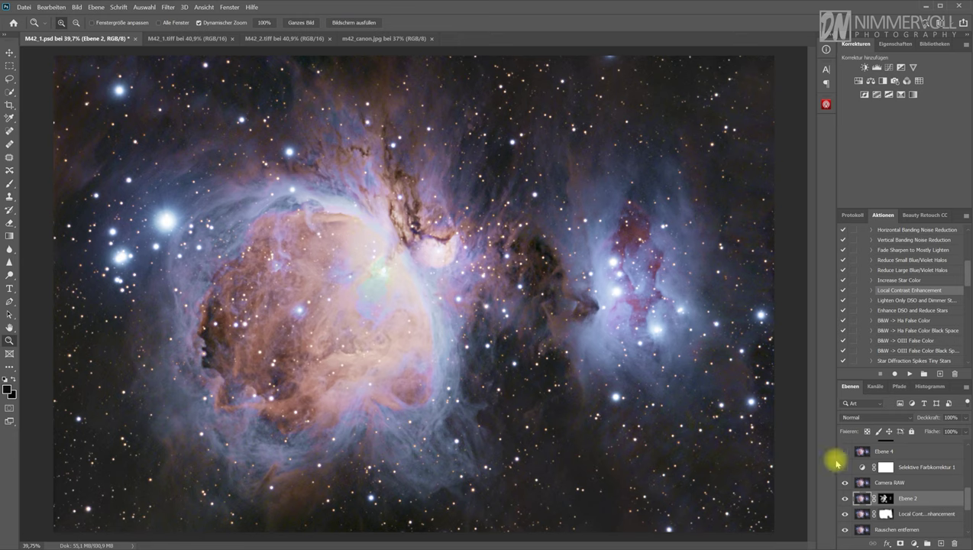
{"action": "left_click", "coordinate": [845, 483]}
{"action": "left_click", "coordinate": [845, 483]}
{"action": "left_click", "coordinate": [846, 484]}
{"action": "left_click", "coordinate": [846, 483]}
{"action": "left_click", "coordinate": [848, 483]}
{"action": "left_click", "coordinate": [847, 483]}
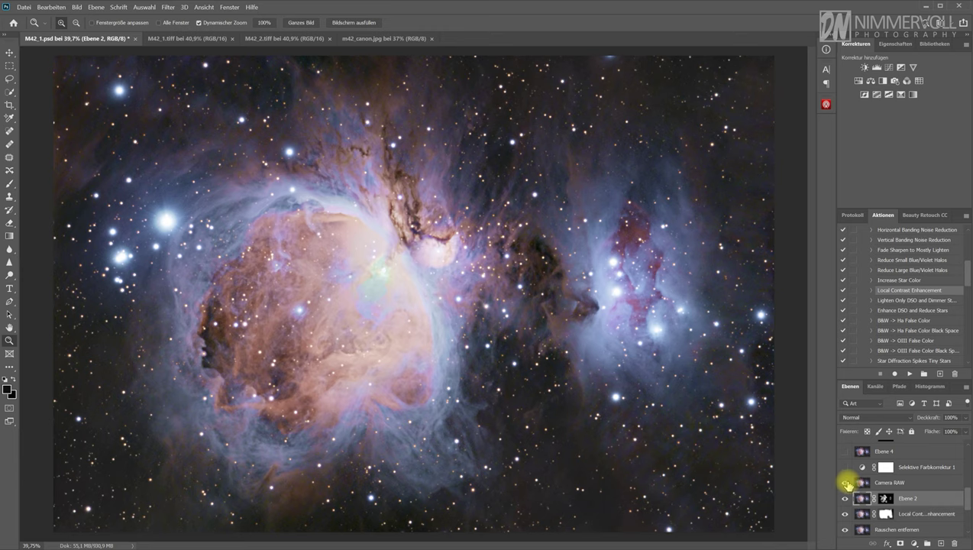
{"action": "left_click", "coordinate": [844, 484]}
Step: Finish comparing the core with Camera RAW on and off, leaving it visible
{"action": "left_click", "coordinate": [844, 484]}
{"action": "left_click", "coordinate": [845, 484]}
{"action": "left_click", "coordinate": [845, 484]}
{"action": "left_click", "coordinate": [845, 484]}
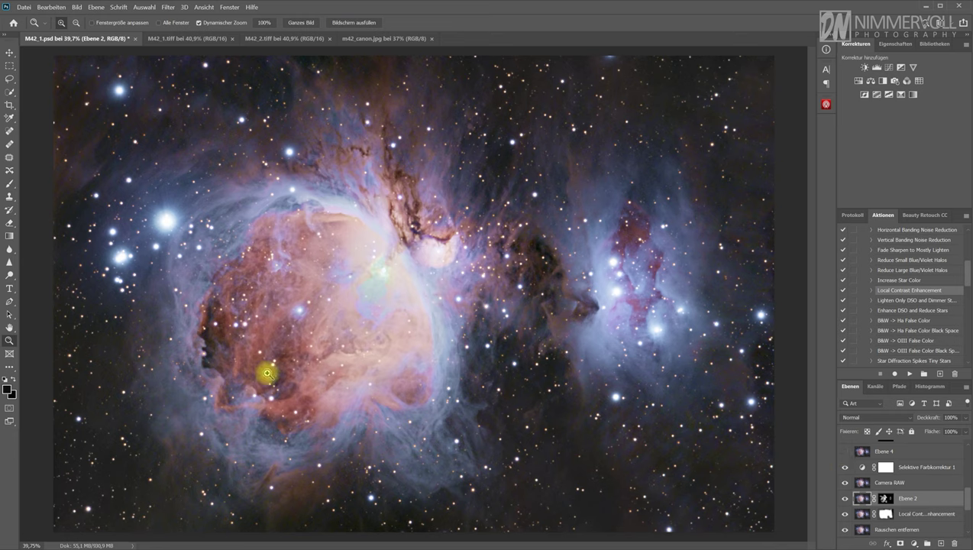
Step: Turn on Selektive Farbkorrektur 1 and make Ebene 4 the active layer
{"action": "left_click", "coordinate": [844, 466]}
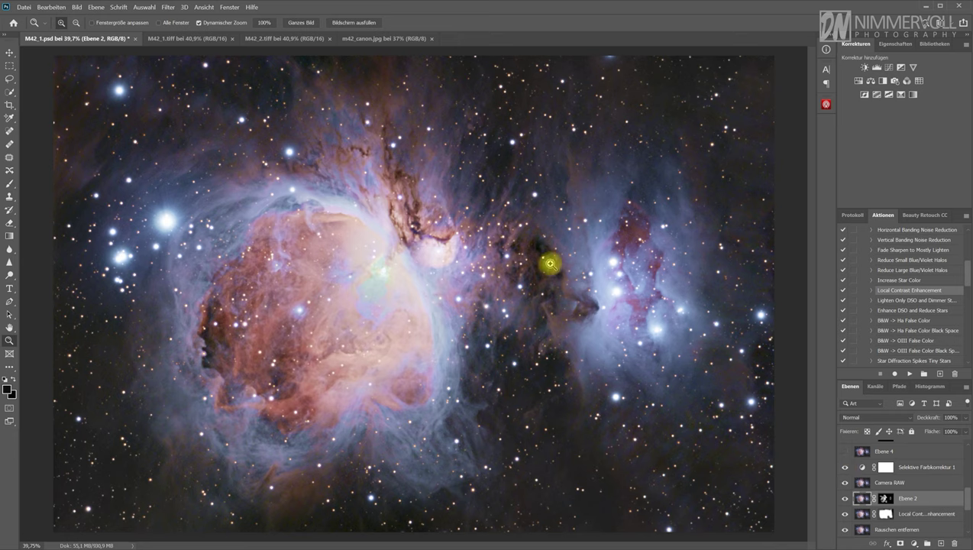
{"action": "scroll", "coordinate": [914, 491], "scroll_direction": "up", "scroll_amount": 1}
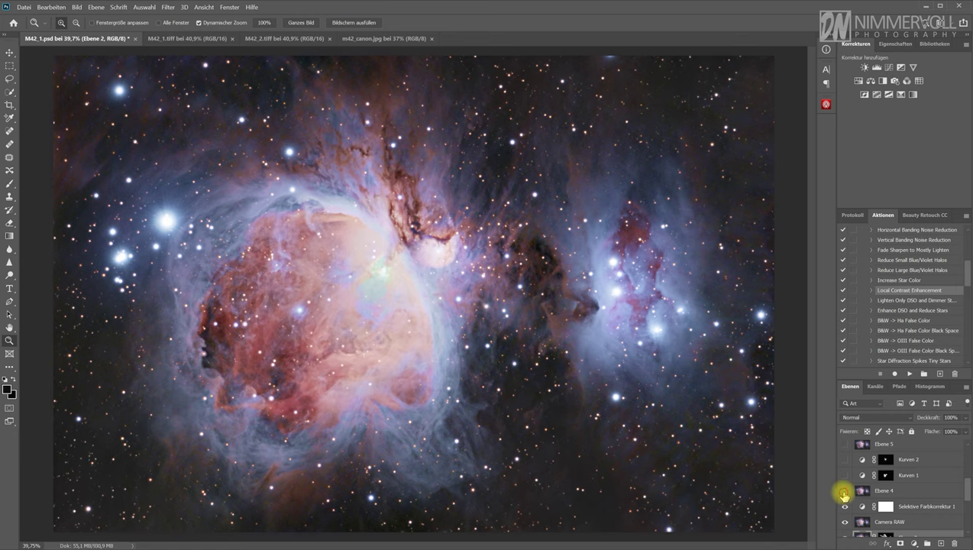
{"action": "left_click", "coordinate": [920, 491]}
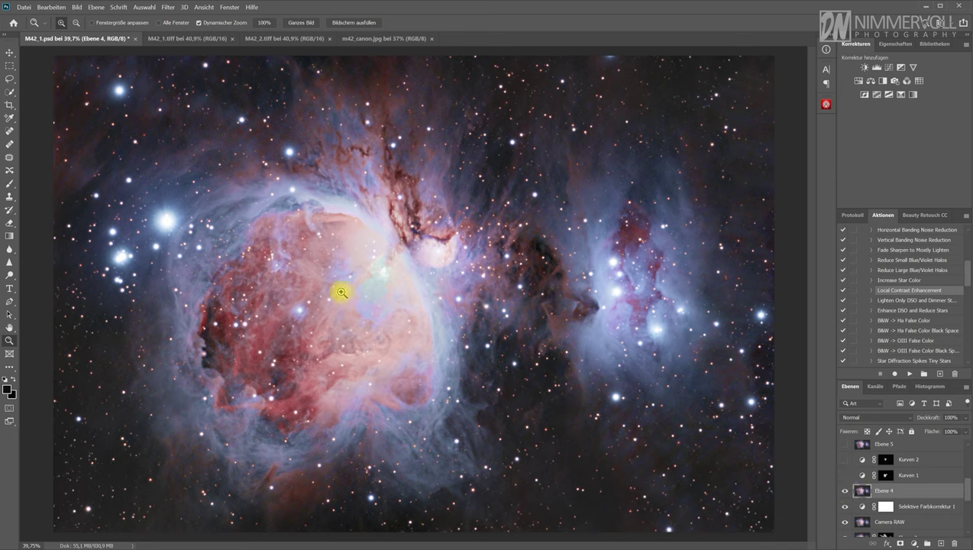
Step: Turn on Ebene 5 and compare the nebula core with it off and on
{"action": "scroll", "coordinate": [933, 503], "scroll_direction": "up", "scroll_amount": 2}
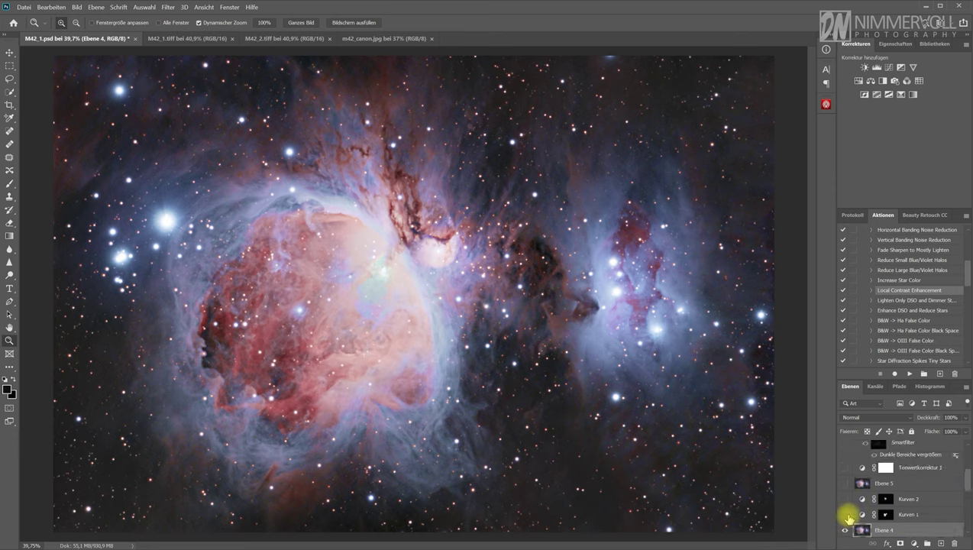
{"action": "left_click", "coordinate": [845, 484]}
{"action": "left_click", "coordinate": [844, 484]}
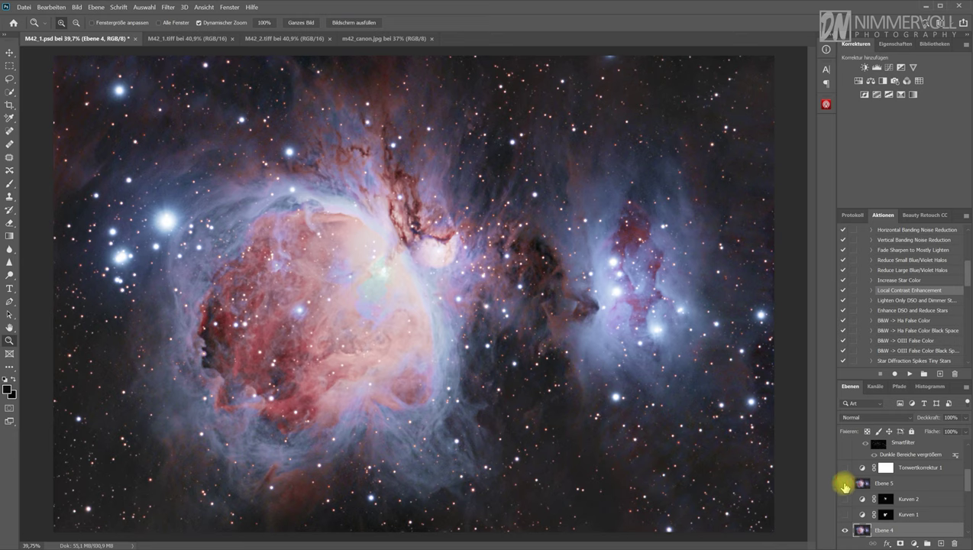
{"action": "left_click", "coordinate": [844, 484]}
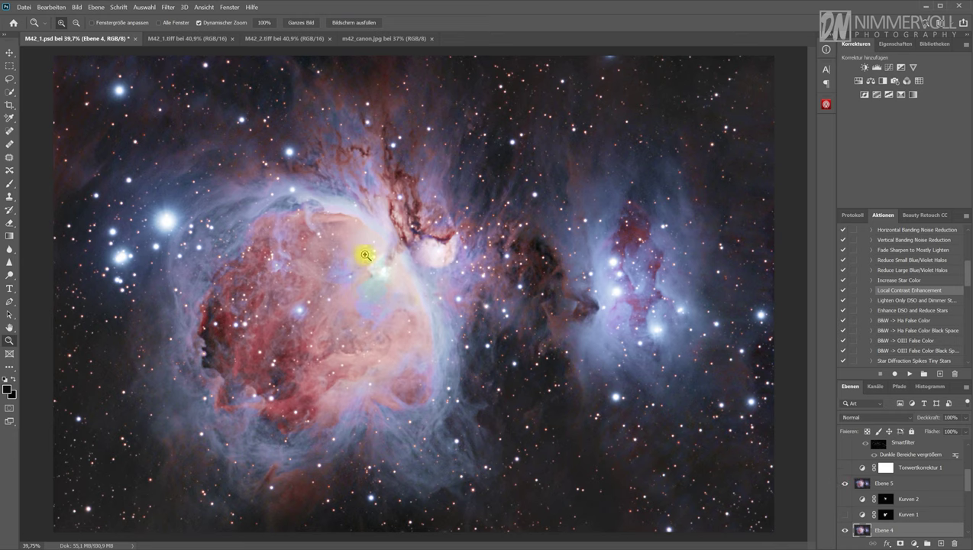
Step: Select Ebene 5, then the Kurven 2 mask to bring up its Gradationskurven settings
{"action": "left_click", "coordinate": [885, 483]}
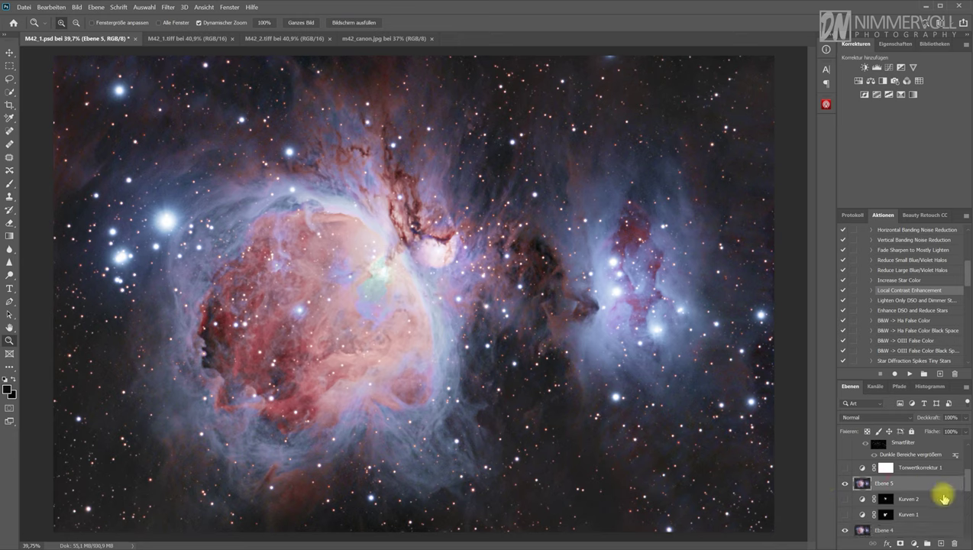
{"action": "left_click", "coordinate": [862, 501]}
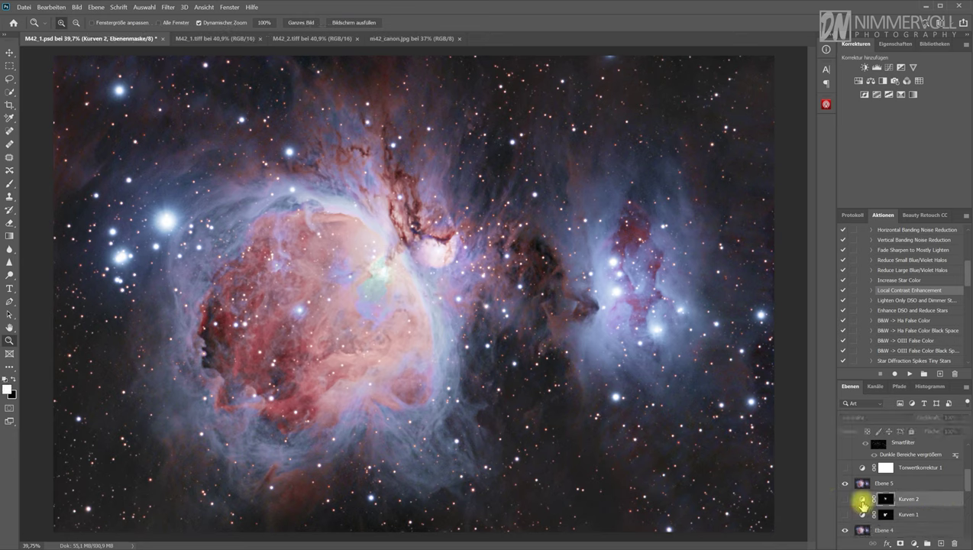
{"action": "left_click", "coordinate": [862, 502]}
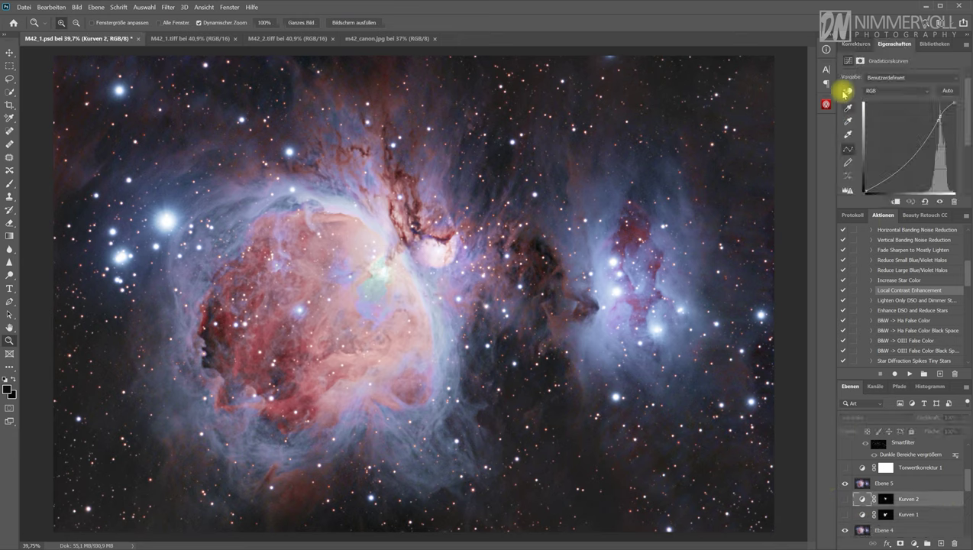
{"action": "left_click", "coordinate": [861, 517]}
{"action": "left_click", "coordinate": [872, 515]}
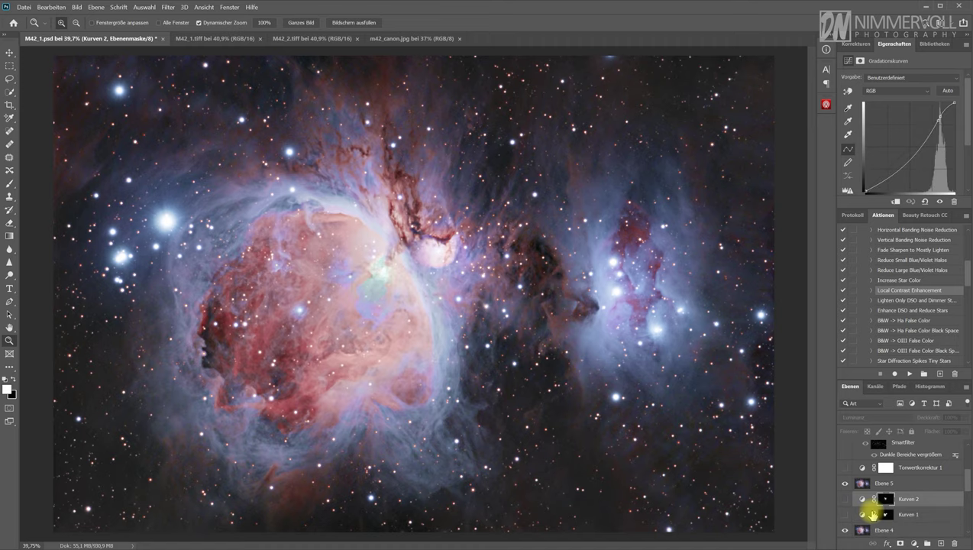
Step: View the Kurven 2 and Kurven 1 masks on their own, then return to colour
{"action": "left_click", "coordinate": [885, 501], "text": "alt"}
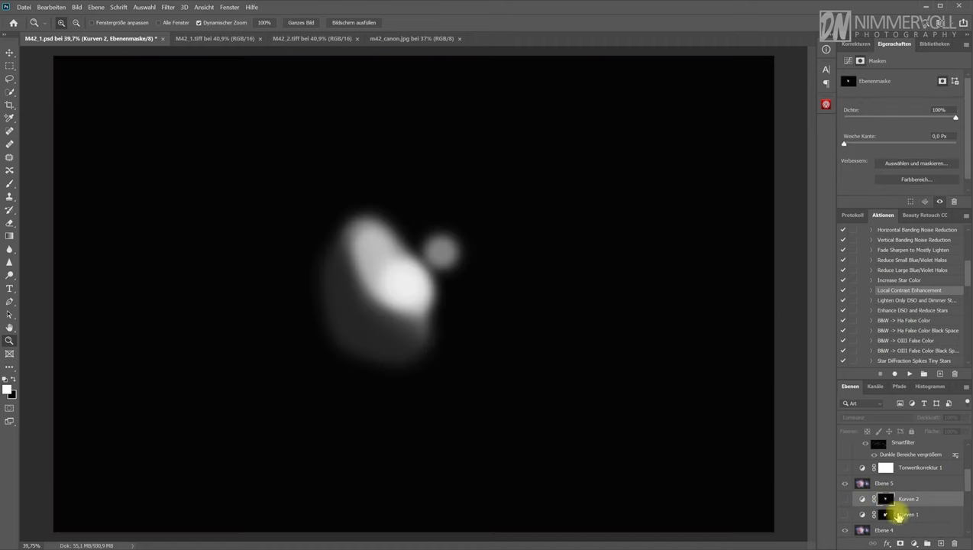
{"action": "left_click", "coordinate": [886, 516], "text": "alt"}
{"action": "left_click", "coordinate": [886, 516], "text": "alt"}
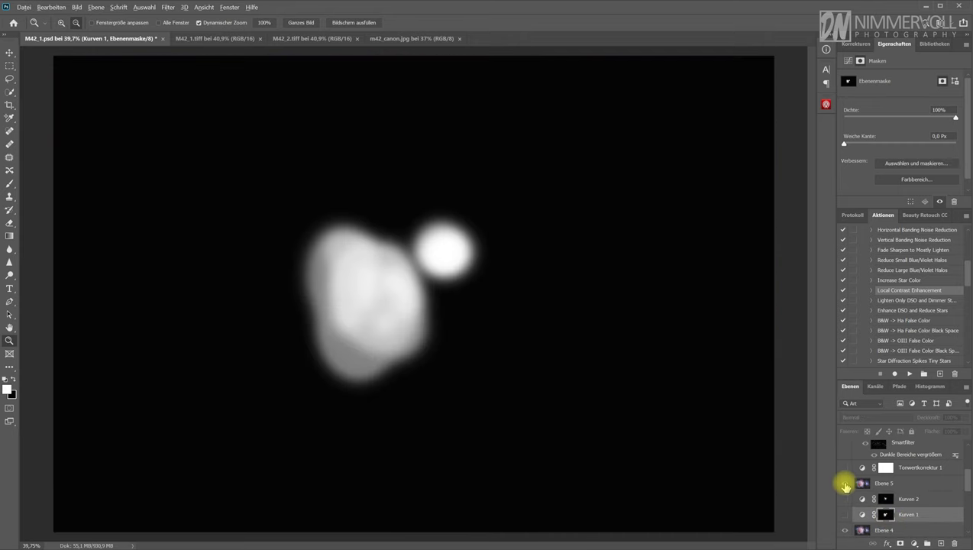
{"action": "left_click", "coordinate": [886, 515], "text": "alt"}
Step: Toggle Ebene 5 and the Kurven 1 and 2 layers to compare core brightness
{"action": "left_click", "coordinate": [844, 486]}
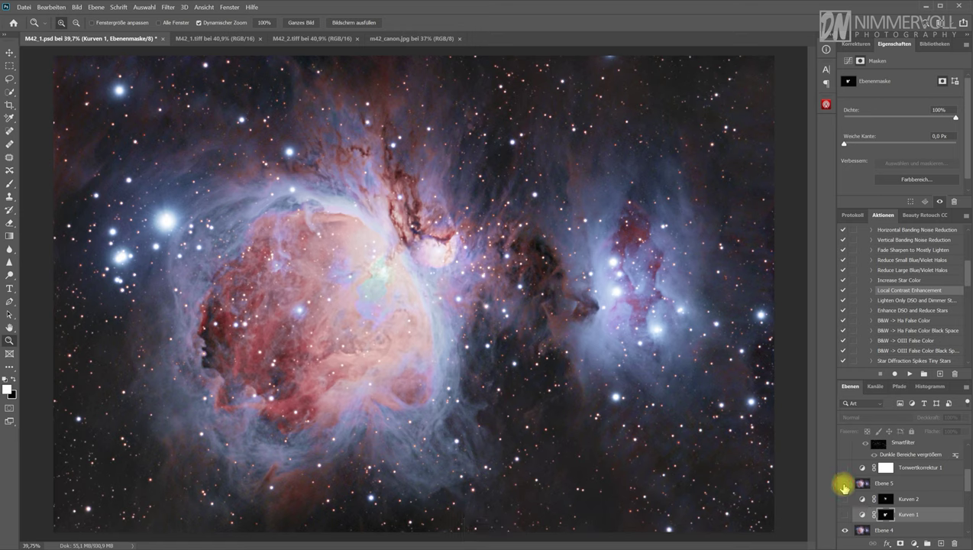
{"action": "left_click", "coordinate": [843, 486]}
{"action": "left_click", "coordinate": [844, 516]}
{"action": "left_click_drag", "start_coordinate": [845, 498], "coordinate": [845, 513]}
{"action": "left_click", "coordinate": [844, 484]}
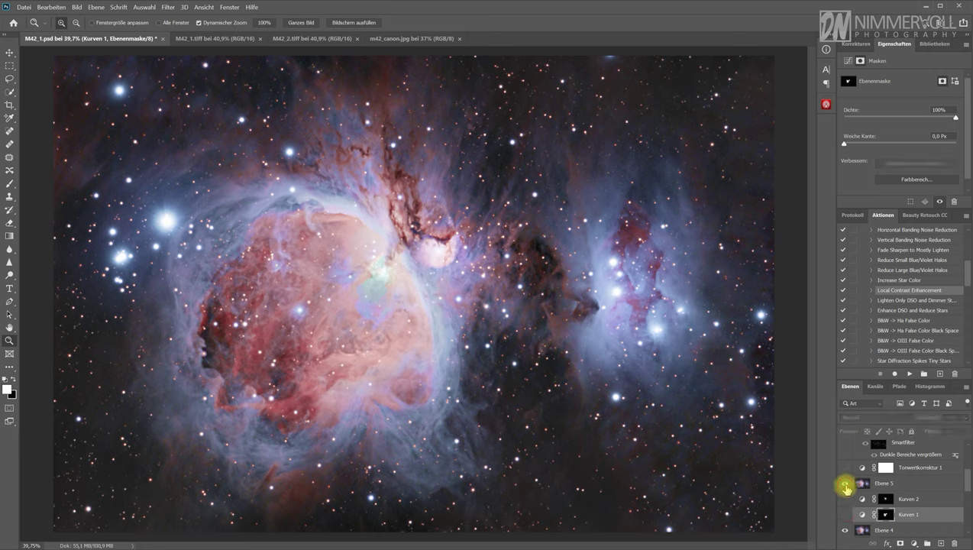
{"action": "left_click", "coordinate": [844, 484]}
{"action": "scroll", "coordinate": [884, 500], "scroll_direction": "up", "scroll_amount": 2}
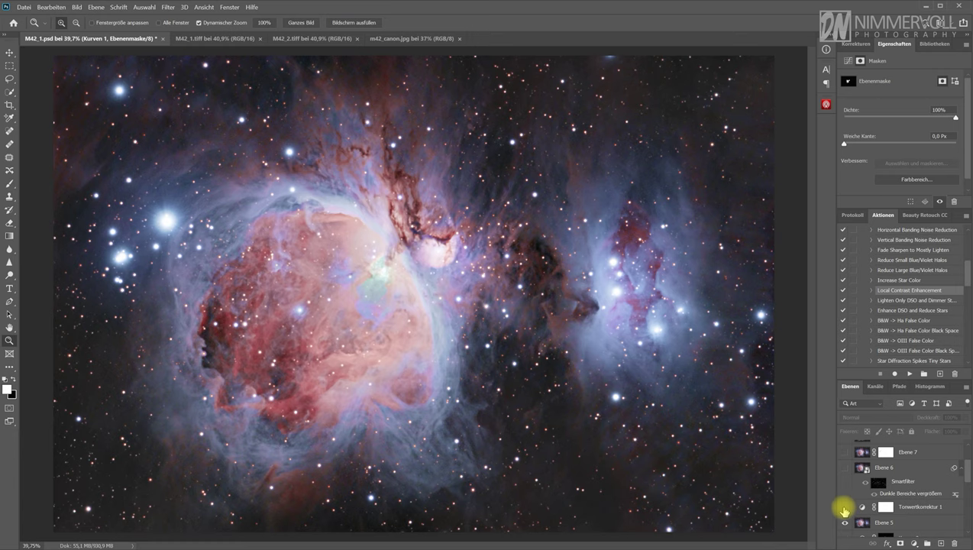
Step: Turn on Tonwertkorrektur 1 and view its Grün, Rot and Blau levels before returning to RGB
{"action": "left_click", "coordinate": [845, 509]}
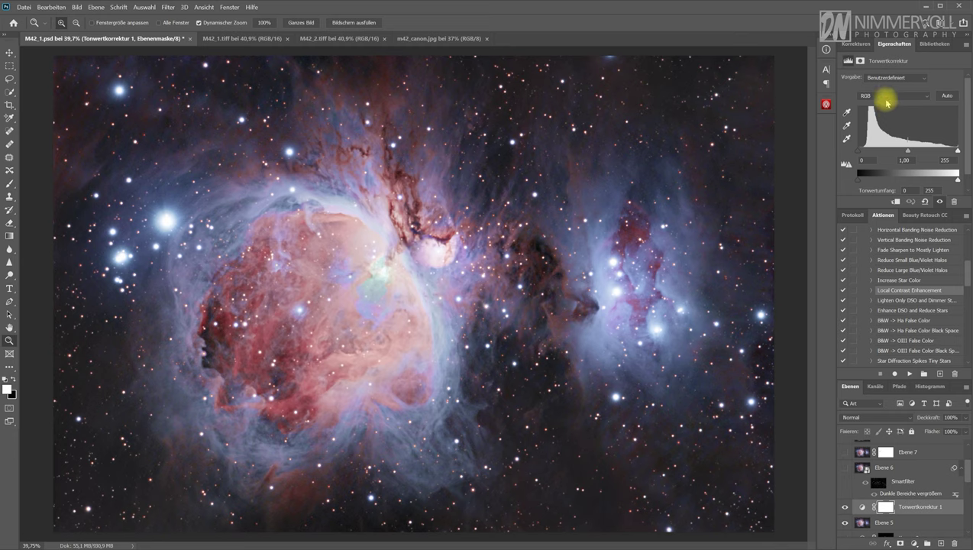
{"action": "left_click", "coordinate": [886, 96]}
{"action": "left_click", "coordinate": [874, 118]}
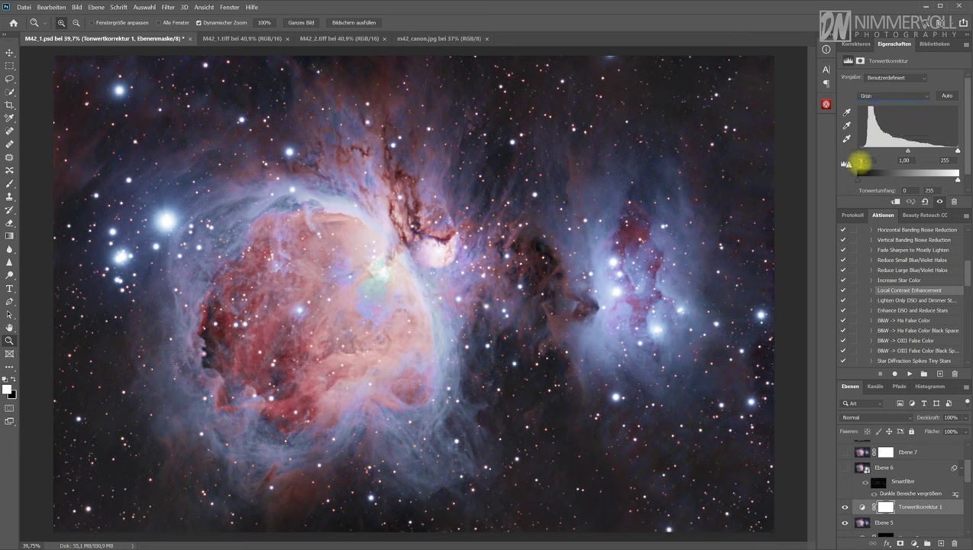
{"action": "left_click", "coordinate": [871, 96]}
{"action": "left_click", "coordinate": [867, 110]}
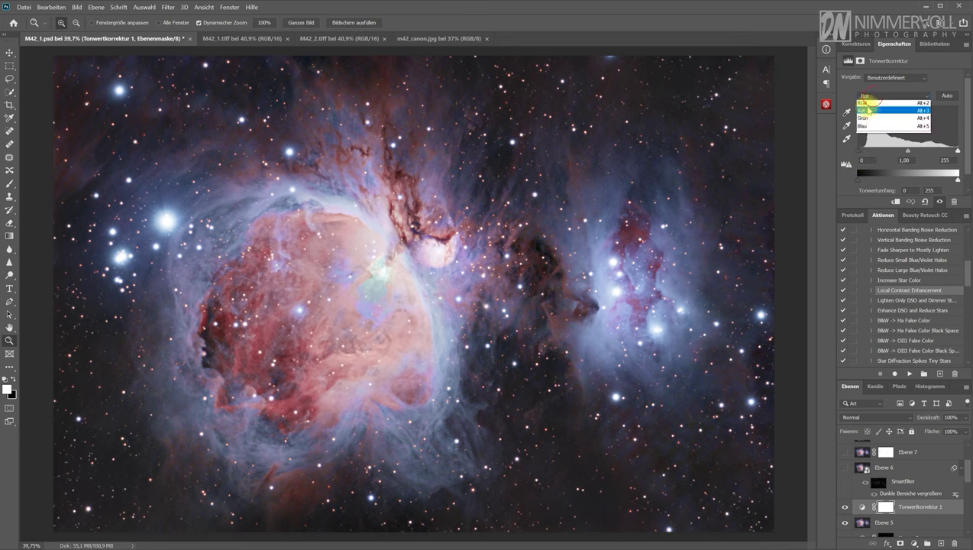
{"action": "left_click", "coordinate": [862, 126]}
{"action": "left_click", "coordinate": [866, 96]}
{"action": "left_click", "coordinate": [862, 120]}
{"action": "left_click", "coordinate": [866, 95]}
{"action": "left_click", "coordinate": [864, 92]}
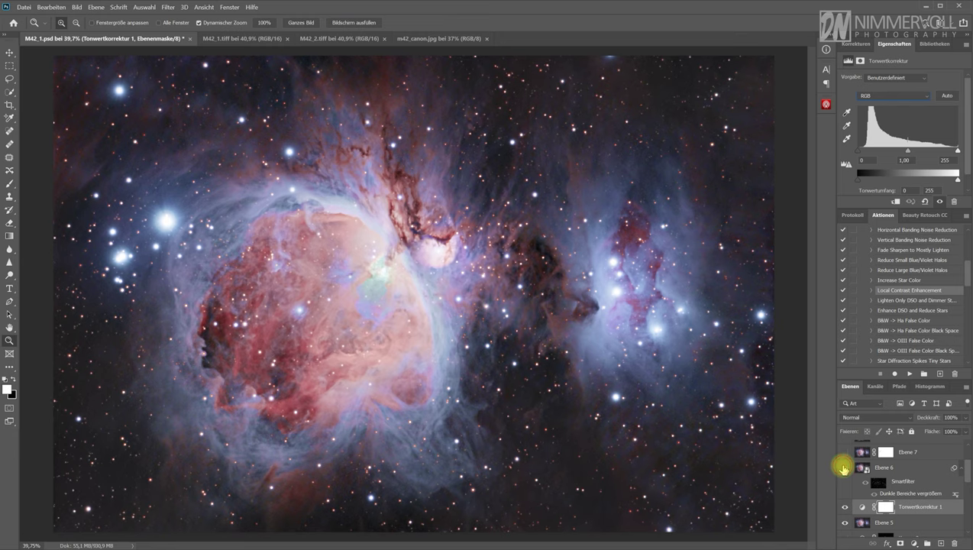
Step: Select Ebene 6 and hide then show it to compare
{"action": "left_click", "coordinate": [907, 465]}
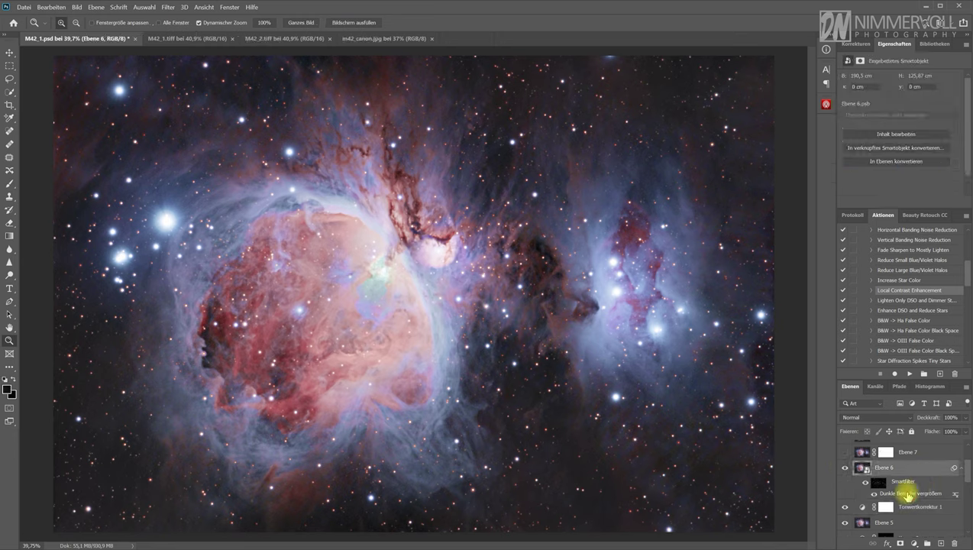
{"action": "left_click", "coordinate": [844, 468]}
{"action": "left_click", "coordinate": [845, 468]}
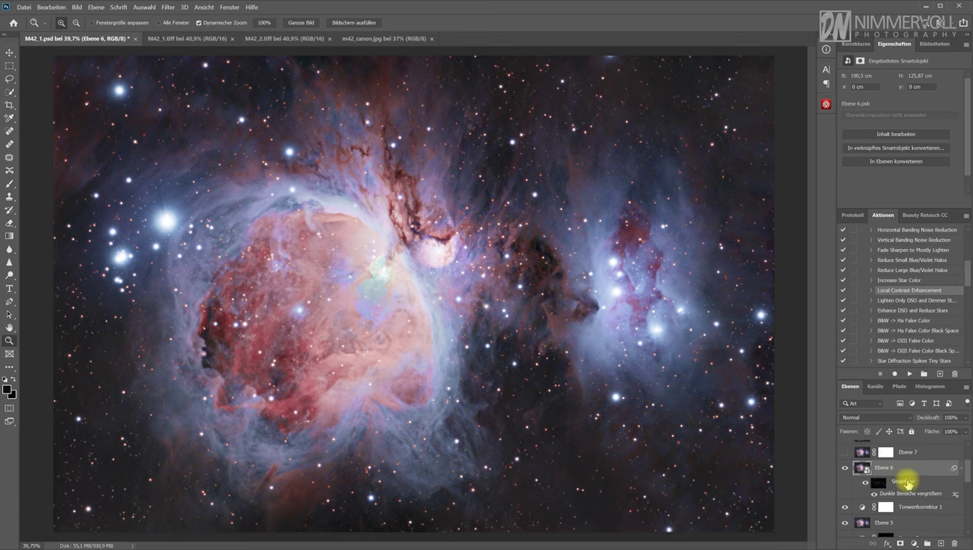
Step: Select Ebene 7 and toggle it repeatedly, leaving it on to dim the bright stars
{"action": "scroll", "coordinate": [901, 481], "scroll_direction": "up", "scroll_amount": 2}
{"action": "left_click", "coordinate": [844, 493]}
{"action": "left_click", "coordinate": [843, 494]}
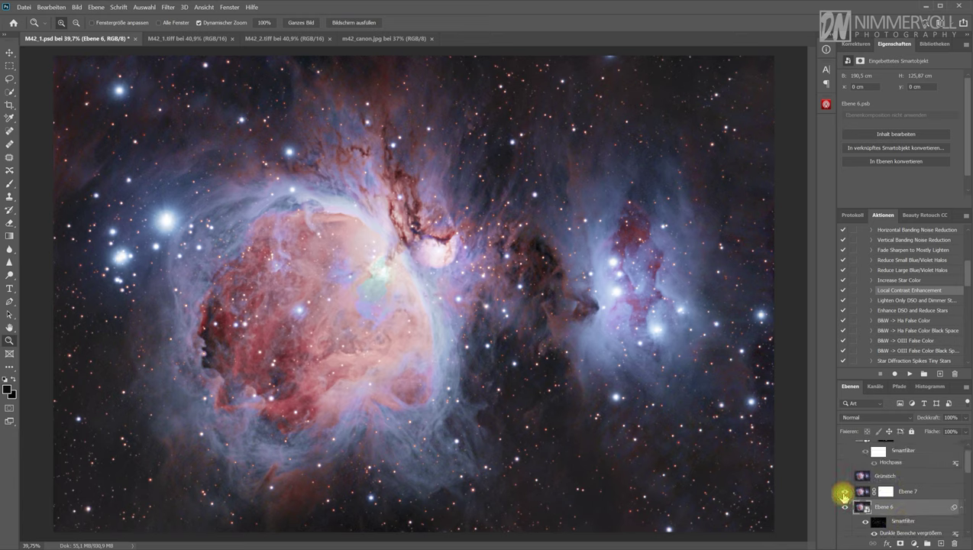
{"action": "left_click", "coordinate": [863, 491]}
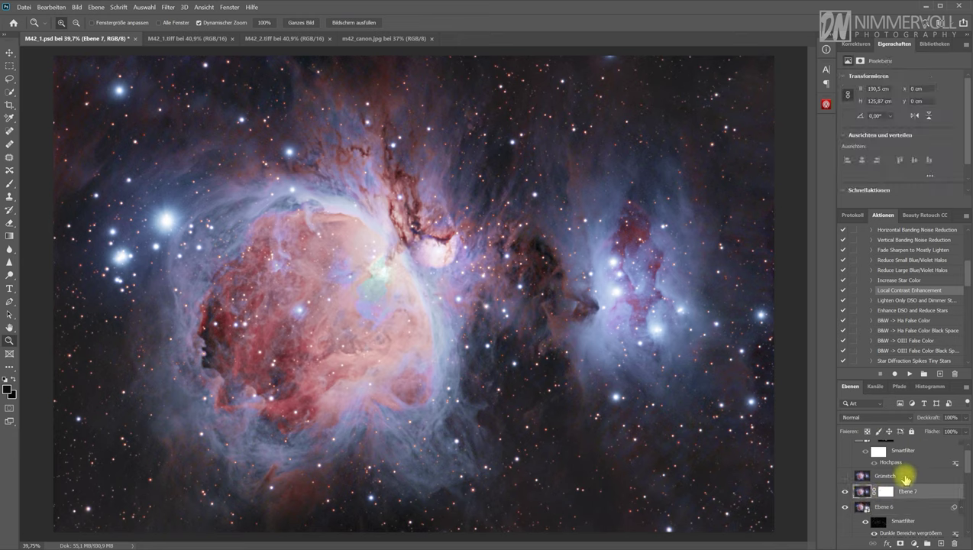
{"action": "left_click", "coordinate": [845, 493]}
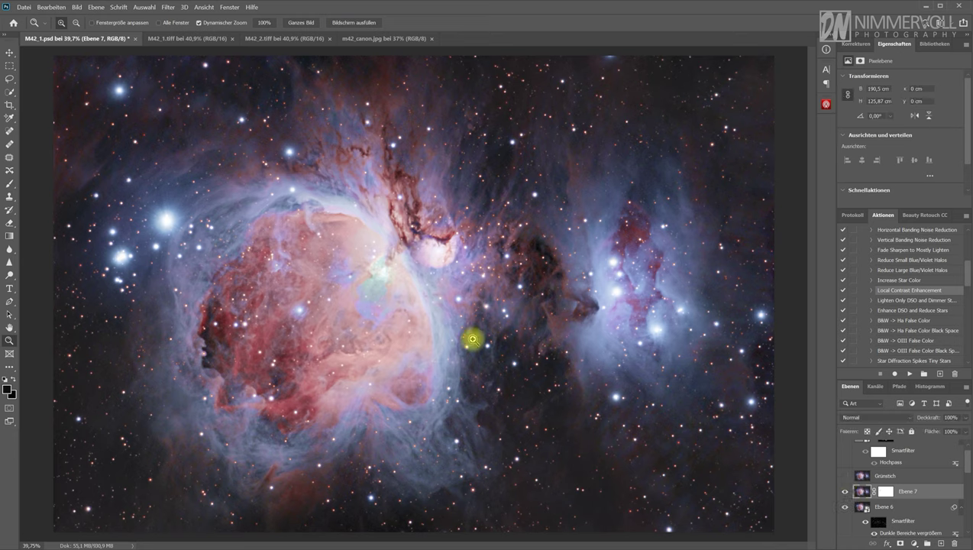
{"action": "left_click", "coordinate": [845, 492]}
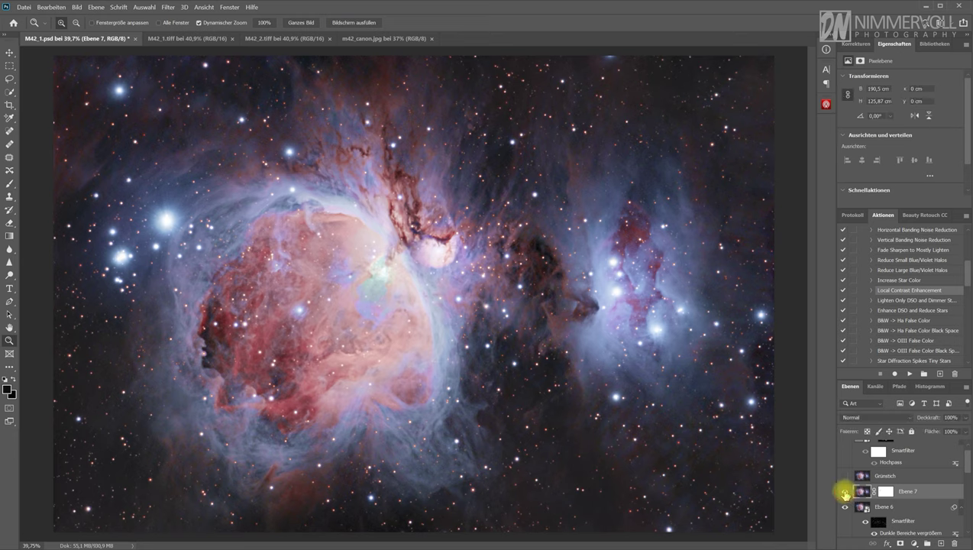
{"action": "left_click", "coordinate": [844, 493]}
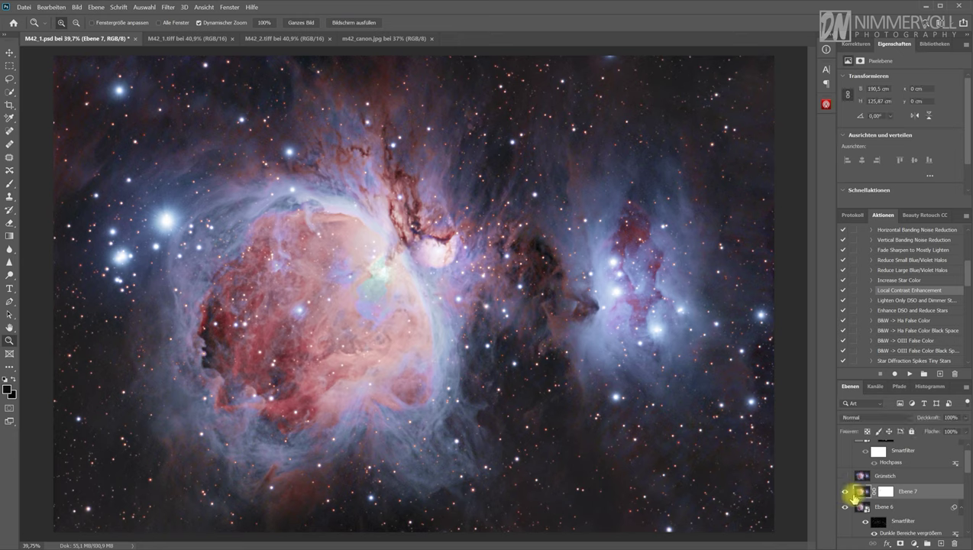
{"action": "left_click", "coordinate": [874, 475]}
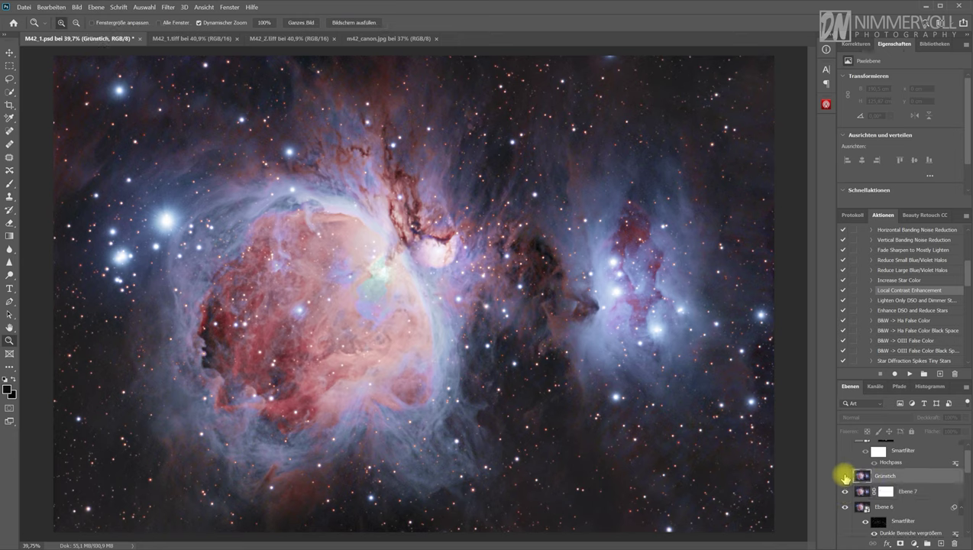
Step: Toggle the Grünstich layer off and on to compare the green tint, leaving it visible
{"action": "left_click", "coordinate": [845, 476]}
{"action": "left_click", "coordinate": [845, 477]}
{"action": "left_click", "coordinate": [844, 477]}
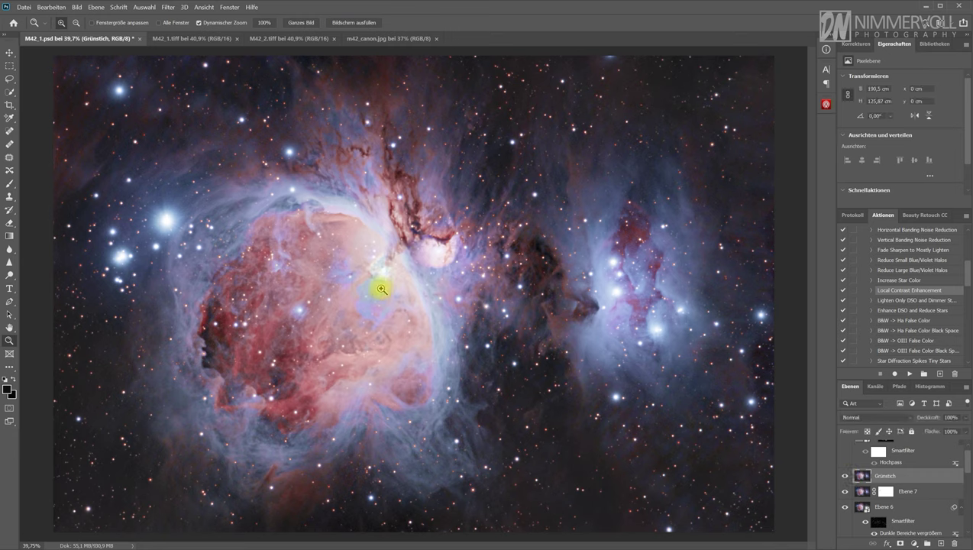
{"action": "left_click", "coordinate": [843, 477]}
{"action": "left_click", "coordinate": [843, 477]}
Step: Preview the DeepSkyColors Hasta La Vista, Green! filter and cancel without applying
{"action": "left_click", "coordinate": [167, 7]}
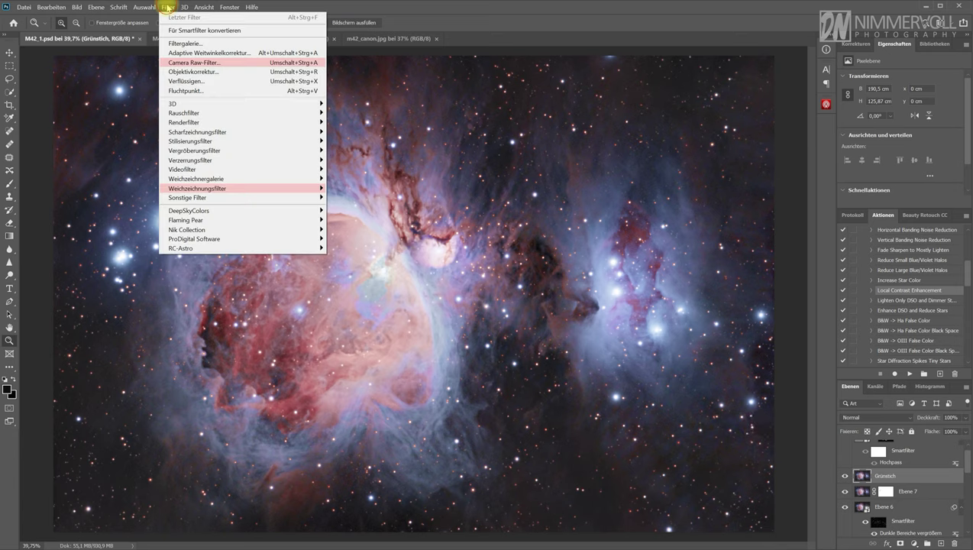
{"action": "mouse_move", "coordinate": [189, 211]}
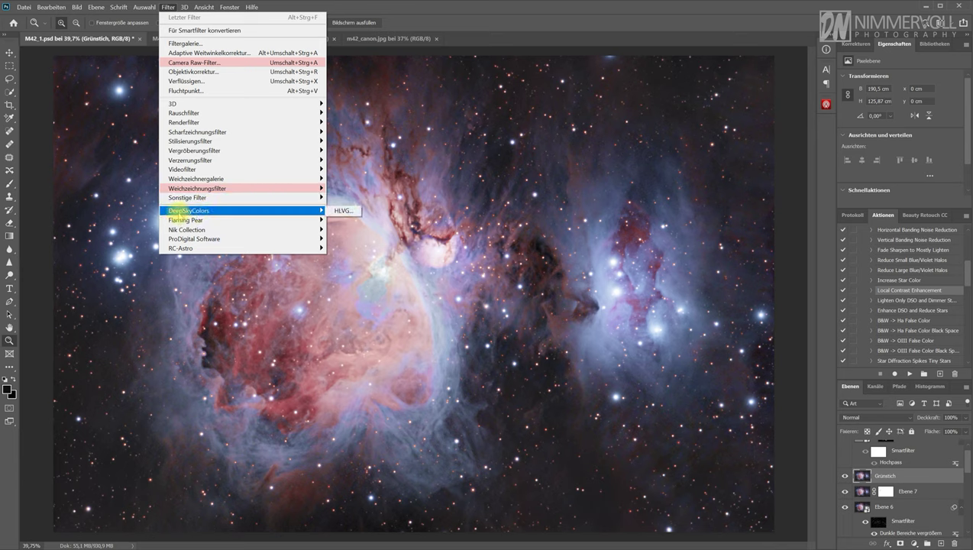
{"action": "left_click", "coordinate": [346, 213]}
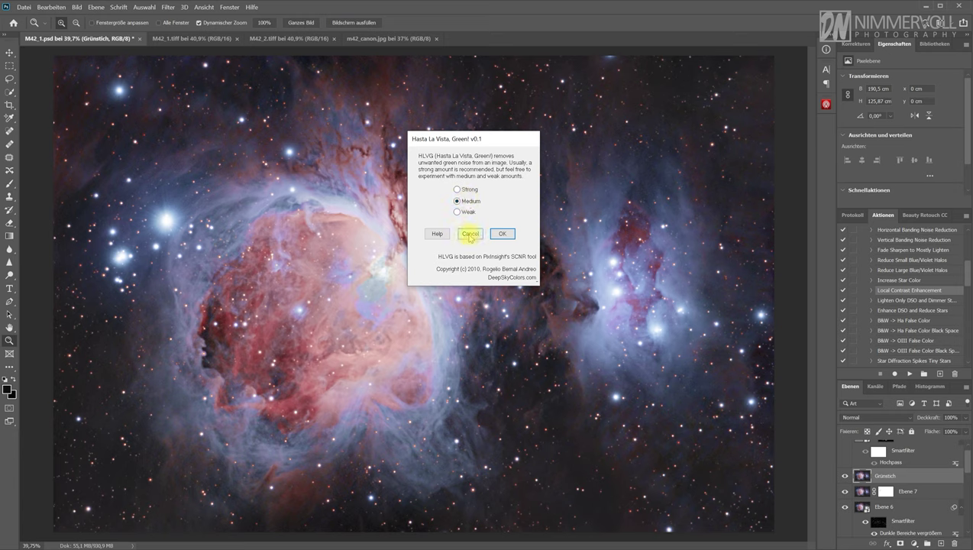
{"action": "left_click", "coordinate": [470, 234]}
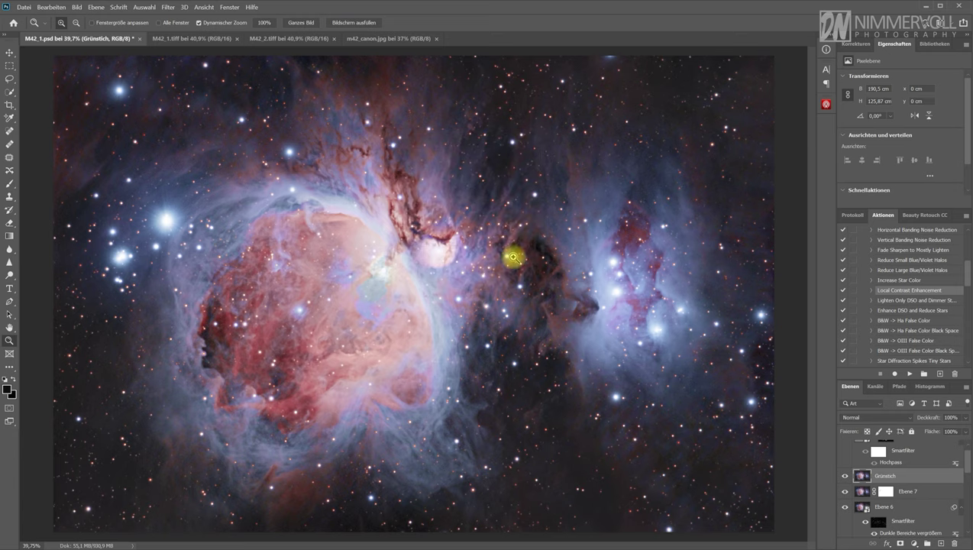
Step: Turn on and select Hochpass, zoom into the core, and toggle it twice to compare
{"action": "scroll", "coordinate": [935, 498], "scroll_direction": "up", "scroll_amount": 1}
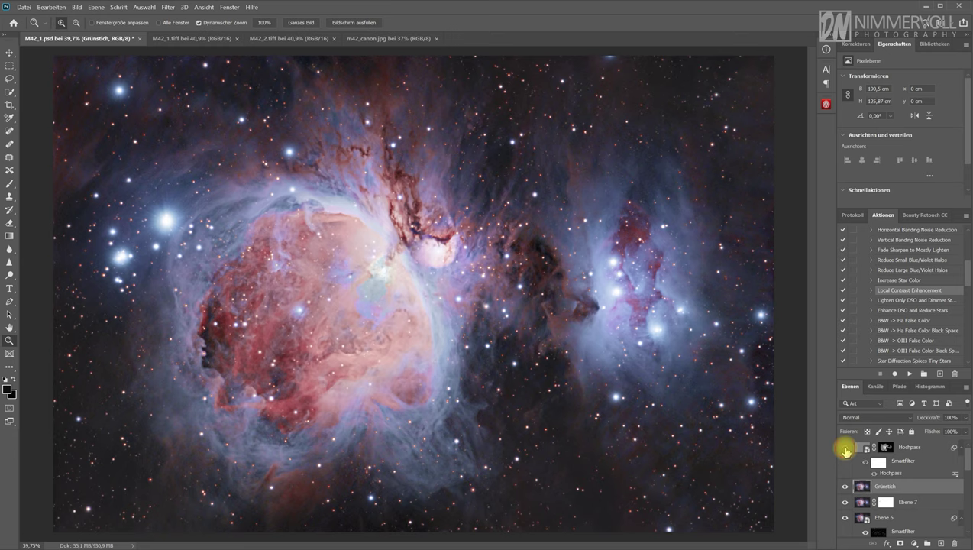
{"action": "left_click", "coordinate": [845, 451]}
{"action": "left_click", "coordinate": [922, 452]}
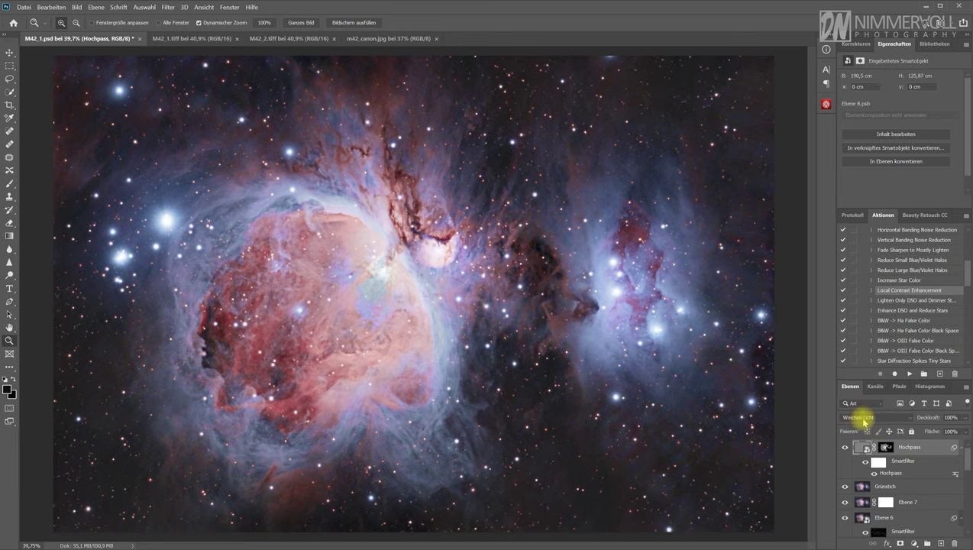
{"action": "left_click_drag", "start_coordinate": [417, 240], "coordinate": [510, 284]}
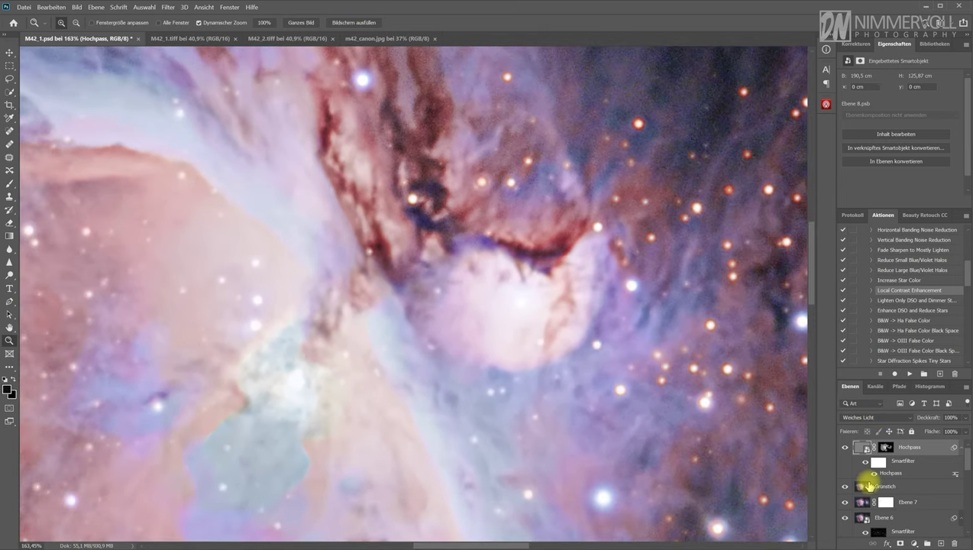
{"action": "left_click", "coordinate": [844, 447]}
{"action": "left_click", "coordinate": [845, 447]}
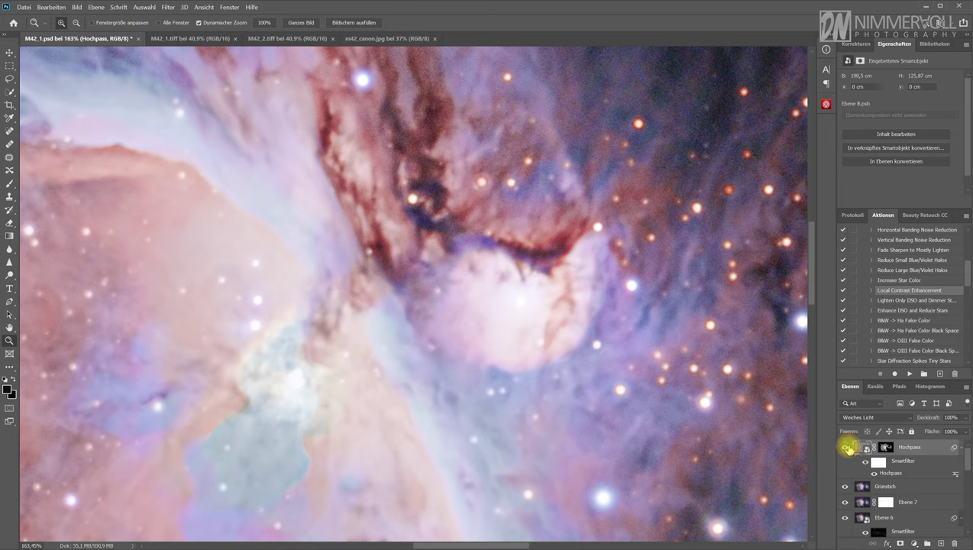
{"action": "left_click", "coordinate": [845, 448]}
{"action": "left_click", "coordinate": [845, 448]}
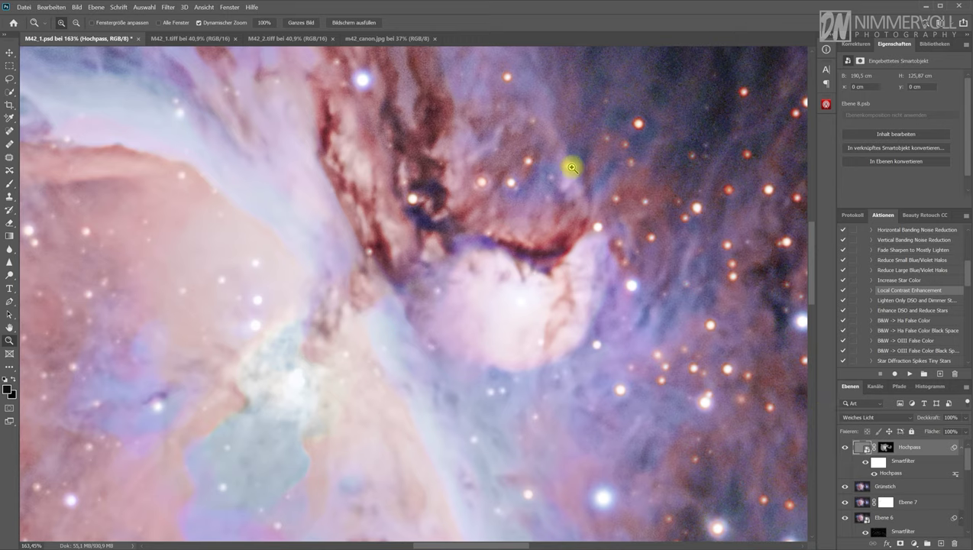
Step: Fit the whole image in the window with the Zoom tool's Ganzes Bild option
{"action": "scroll", "coordinate": [523, 319], "scroll_direction": "down", "scroll_amount": 1}
{"action": "scroll", "coordinate": [523, 319], "scroll_direction": "down", "scroll_amount": 1}
{"action": "scroll", "coordinate": [230, 445], "scroll_direction": "down", "scroll_amount": 2}
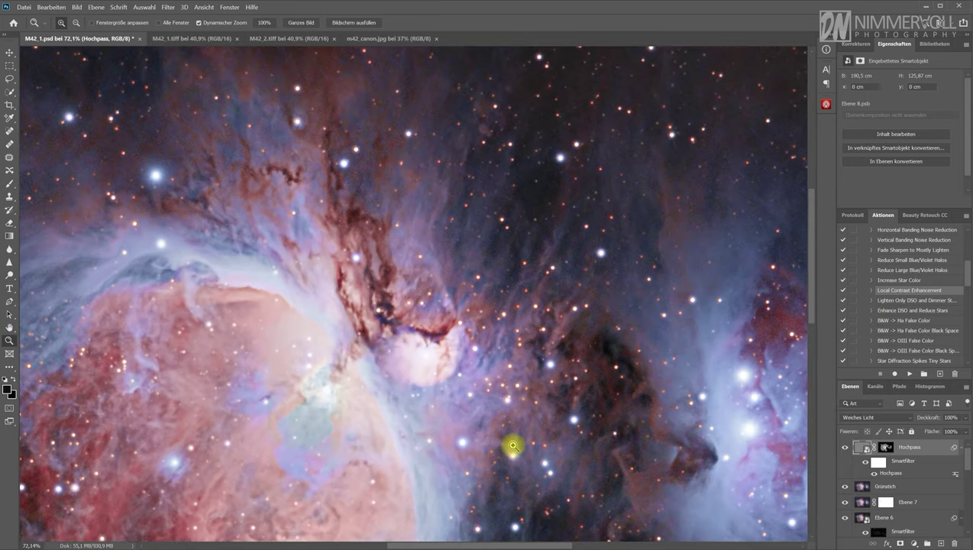
{"action": "scroll", "coordinate": [513, 445], "scroll_direction": "down", "scroll_amount": 1}
{"action": "right_click", "coordinate": [642, 416]}
{"action": "left_click", "coordinate": [661, 423]}
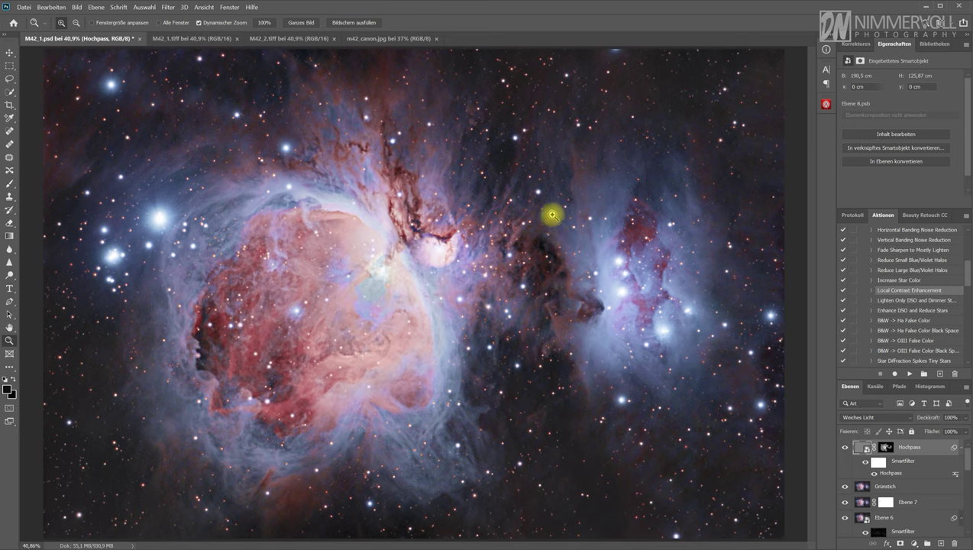
Step: Scroll the layer stack down to Hintergrund and back, then pick the Move tool
{"action": "scroll", "coordinate": [932, 475], "scroll_direction": "down", "scroll_amount": 5}
{"action": "scroll", "coordinate": [929, 475], "scroll_direction": "down", "scroll_amount": 3}
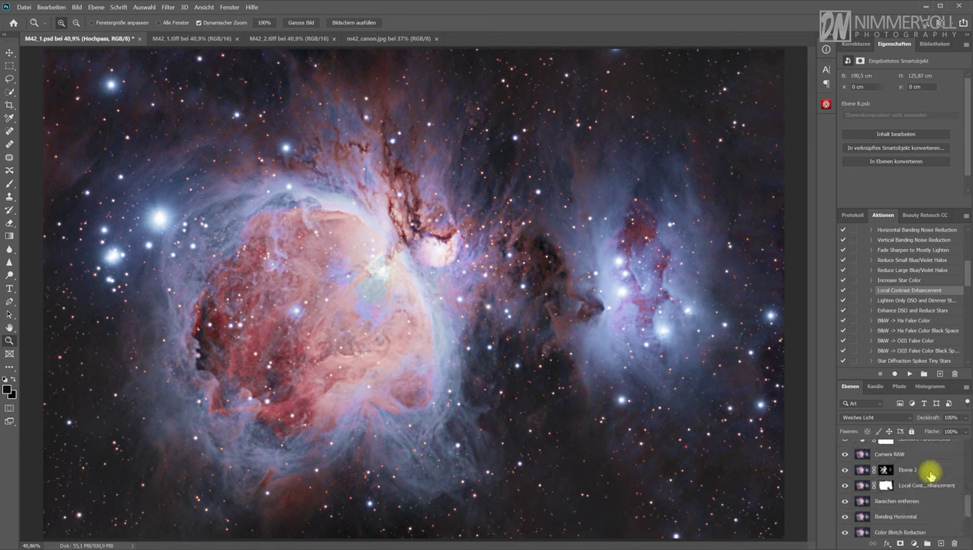
{"action": "scroll", "coordinate": [929, 474], "scroll_direction": "down", "scroll_amount": 3}
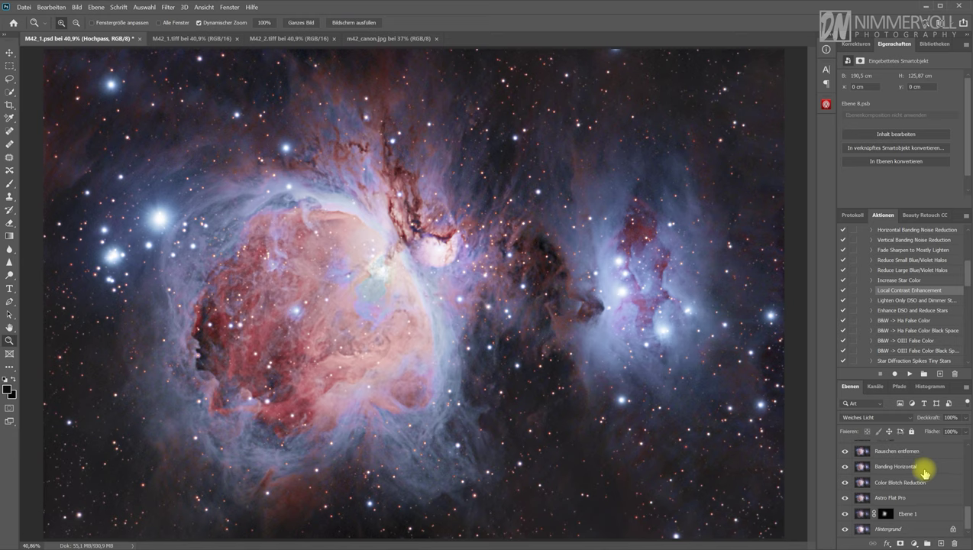
{"action": "scroll", "coordinate": [922, 481], "scroll_direction": "up", "scroll_amount": 10}
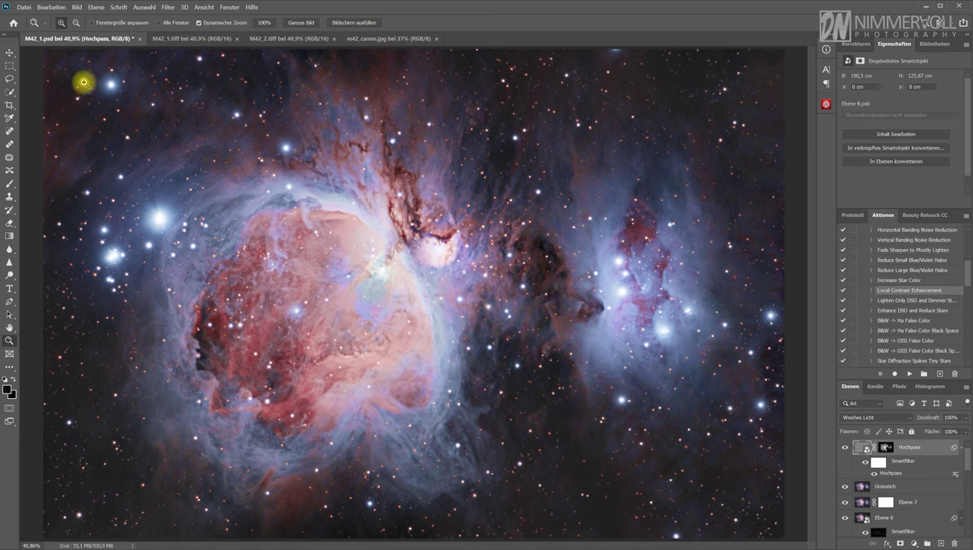
{"action": "left_click", "coordinate": [10, 55]}
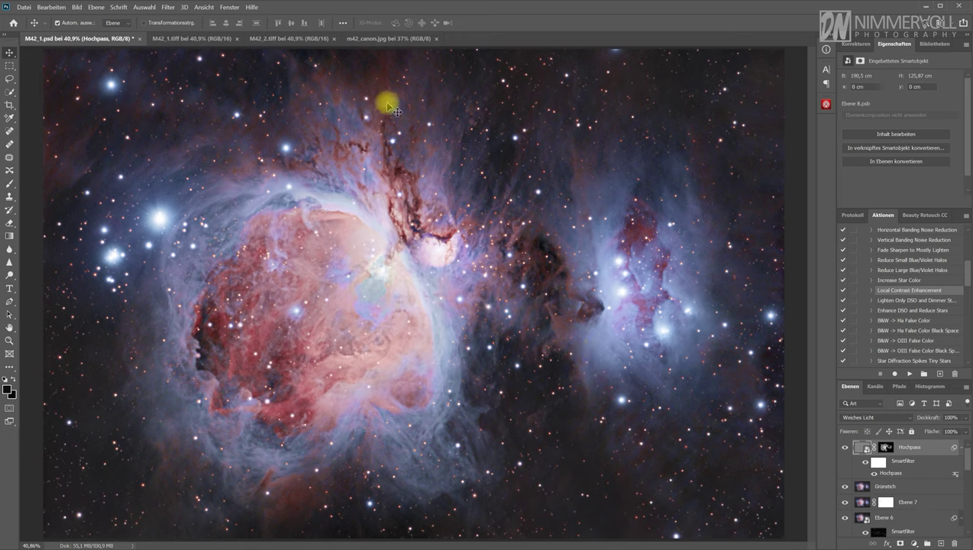
Step: Glance at m42_canon.jpg, then rotate M42_1.psd 180° via Bilddrehung
{"action": "left_click", "coordinate": [368, 40]}
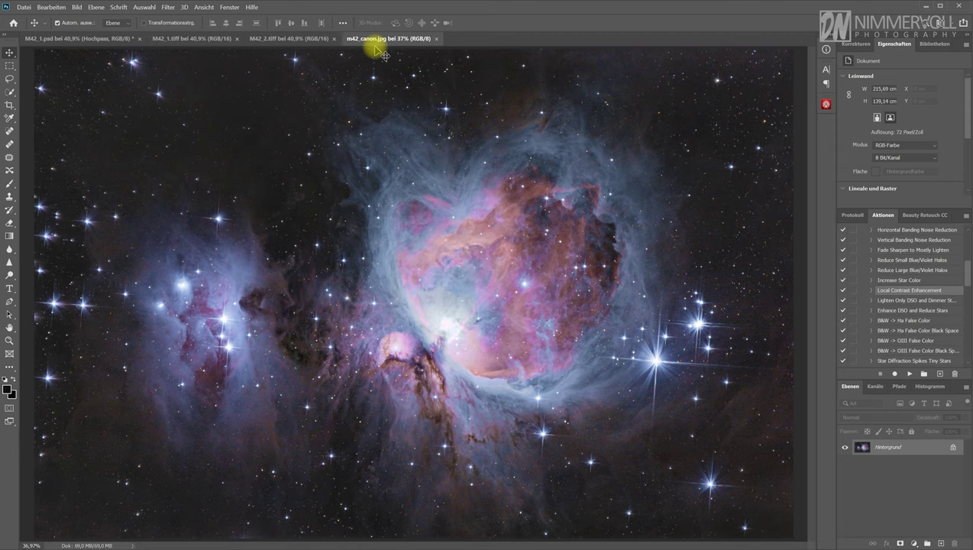
{"action": "left_click", "coordinate": [86, 38]}
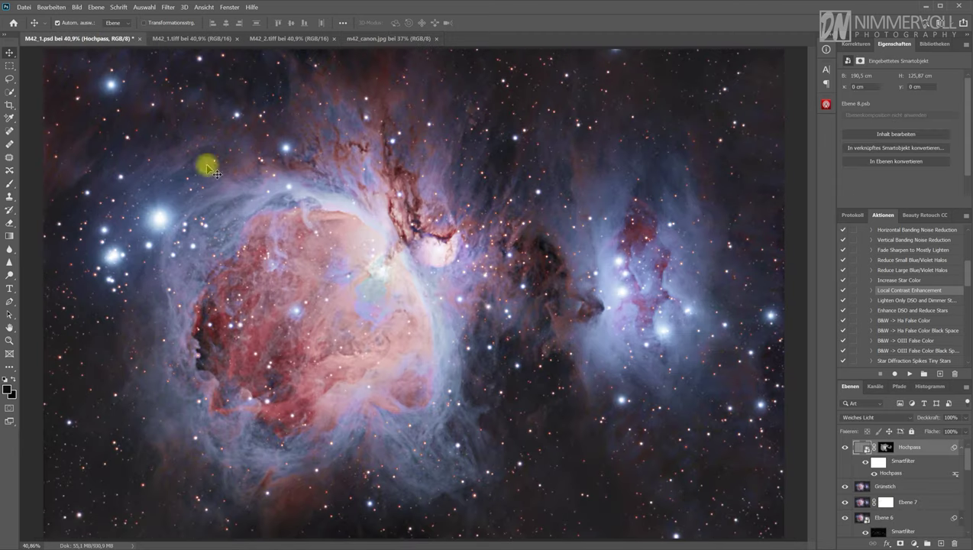
{"action": "left_click", "coordinate": [76, 7]}
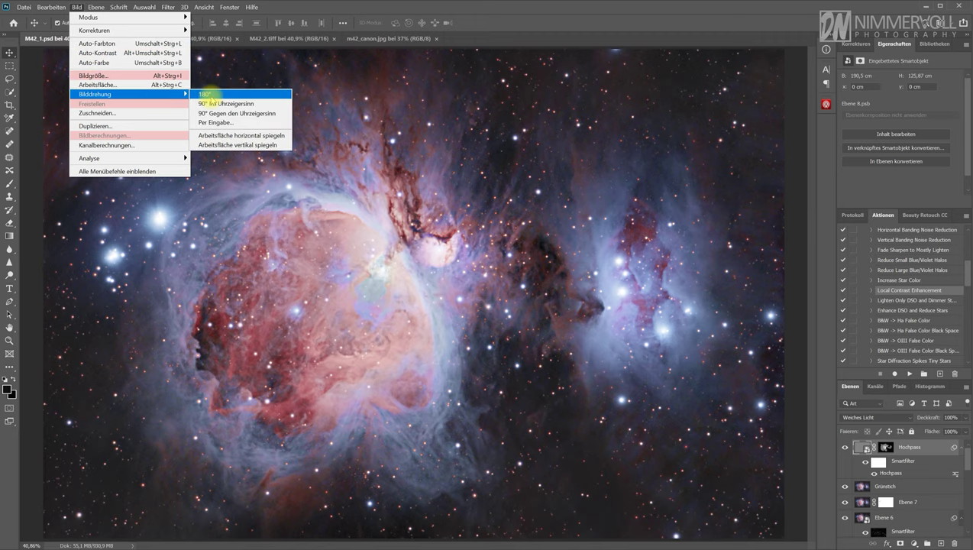
{"action": "left_click", "coordinate": [205, 95]}
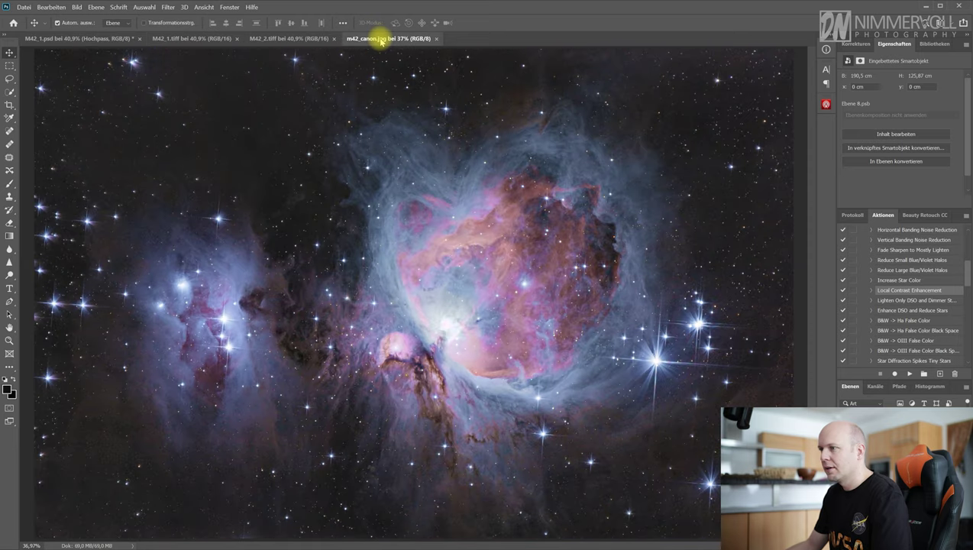
Step: Switch back and forth between rotated M42_1.psd and m42_canon.jpg to compare them
{"action": "left_click", "coordinate": [381, 39]}
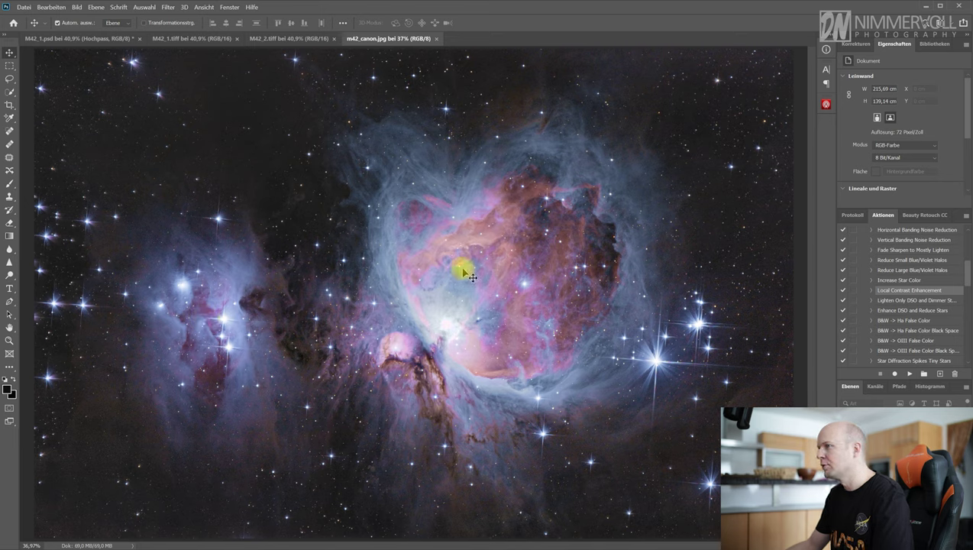
{"action": "left_click", "coordinate": [71, 39]}
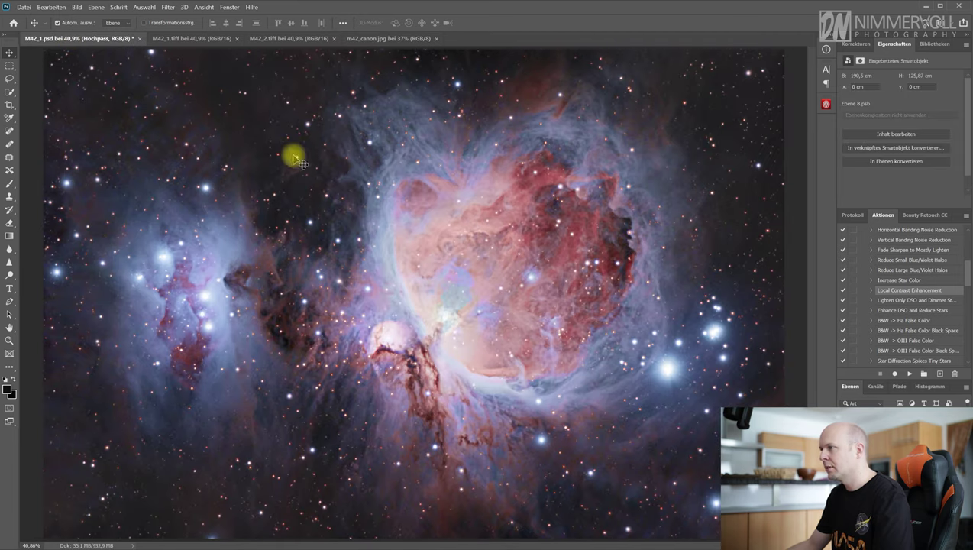
{"action": "left_click", "coordinate": [380, 40]}
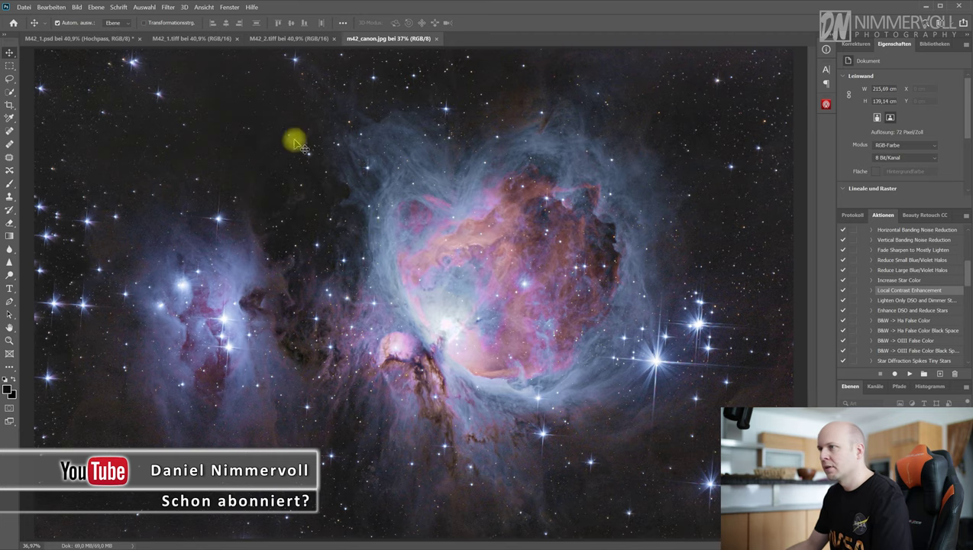
{"action": "left_click", "coordinate": [88, 39]}
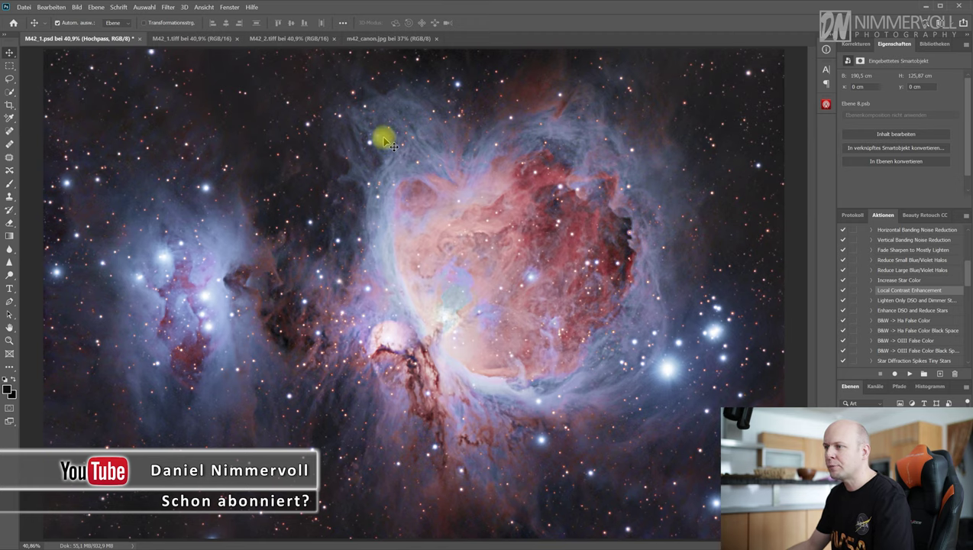
{"action": "left_click", "coordinate": [386, 38]}
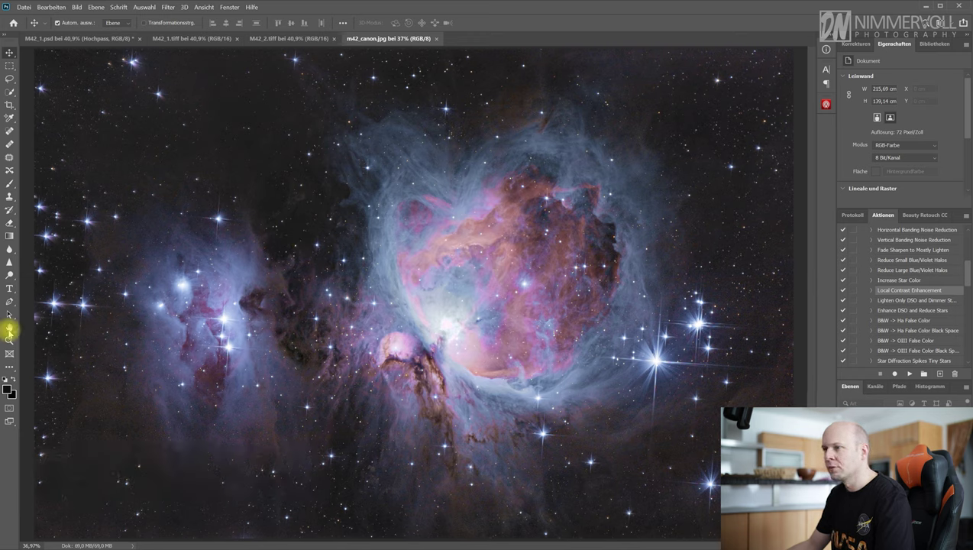
{"action": "left_click", "coordinate": [9, 340]}
{"action": "left_click_drag", "start_coordinate": [474, 275], "coordinate": [489, 258]}
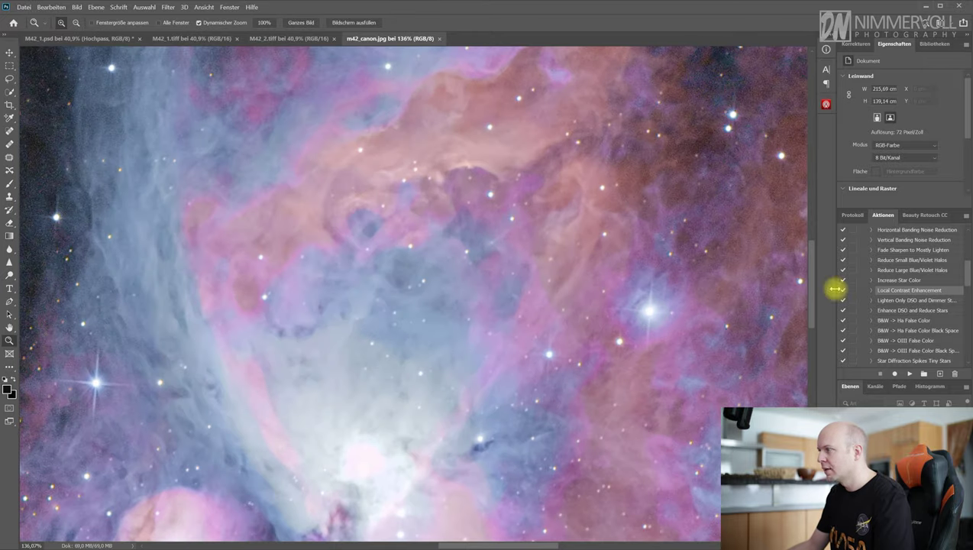
{"action": "mouse_move", "coordinate": [815, 303]}
{"action": "left_mouse_down"}
{"action": "mouse_move", "coordinate": [823, 246]}
{"action": "mouse_move", "coordinate": [831, 319]}
{"action": "left_mouse_up"}
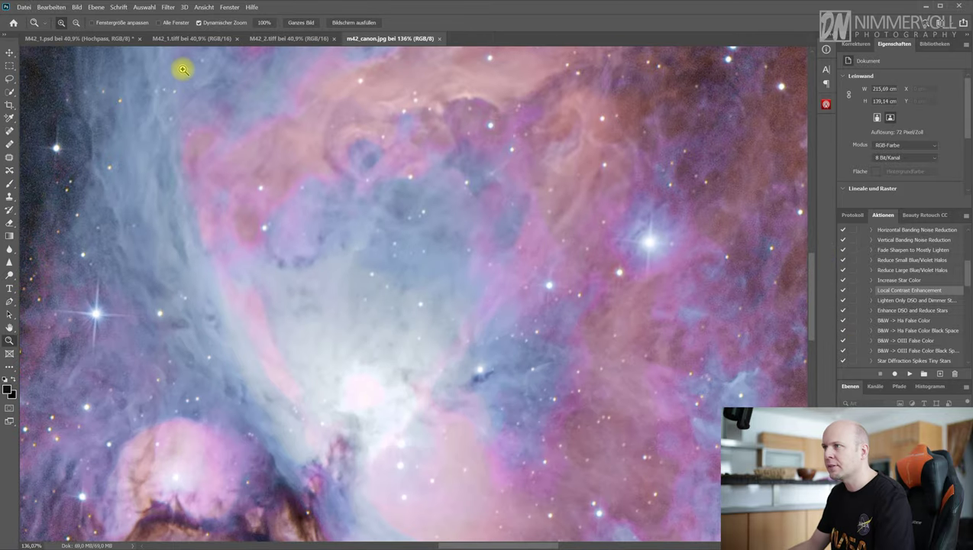
{"action": "left_click", "coordinate": [101, 38]}
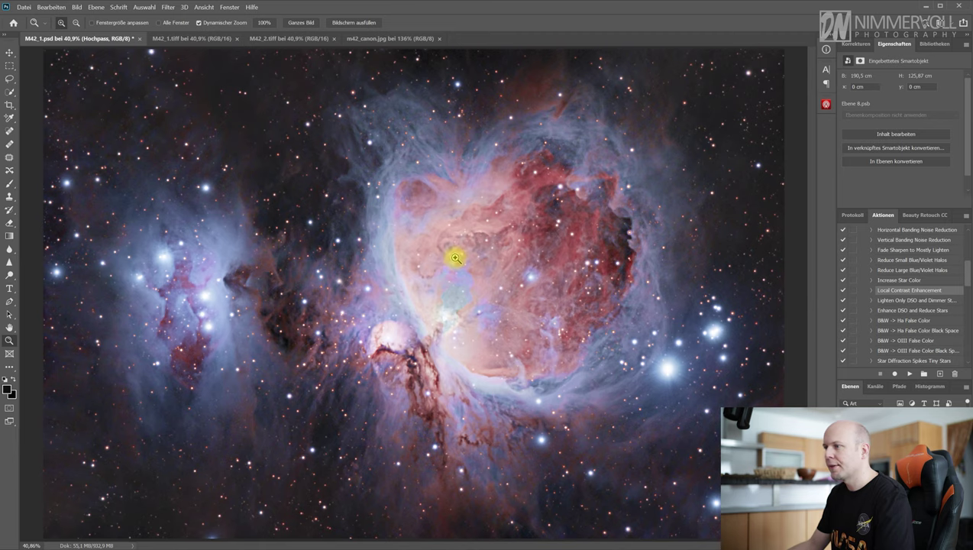
{"action": "left_click_drag", "start_coordinate": [445, 261], "coordinate": [458, 282]}
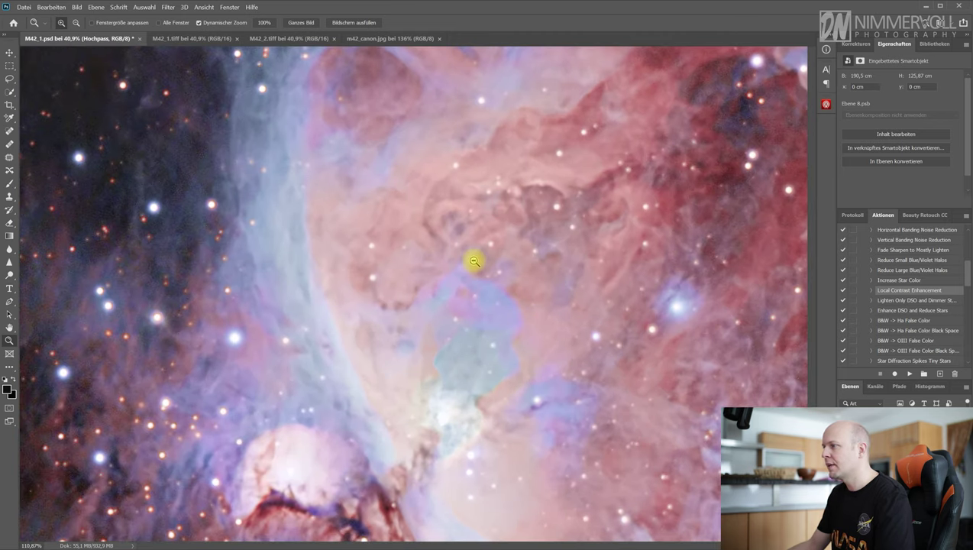
{"action": "right_click", "coordinate": [412, 254]}
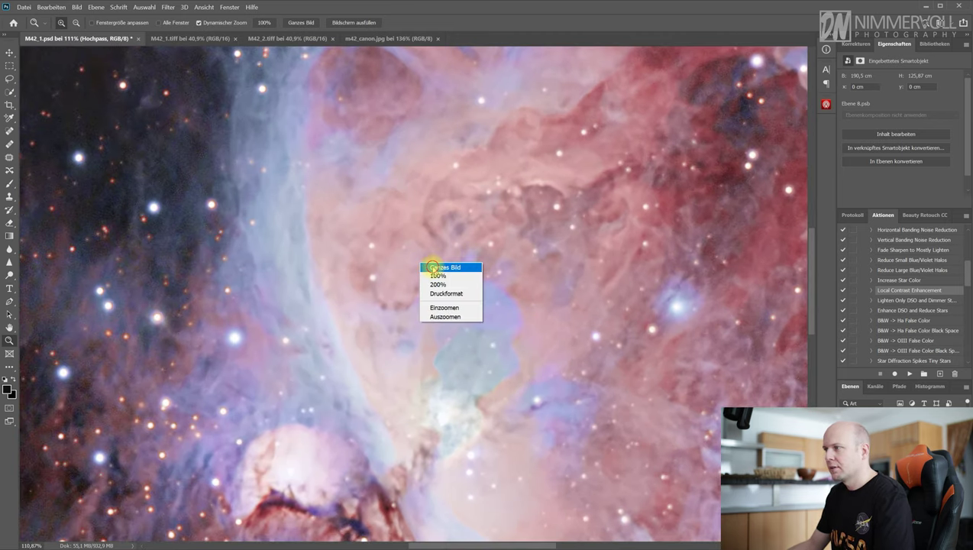
{"action": "left_click", "coordinate": [430, 265]}
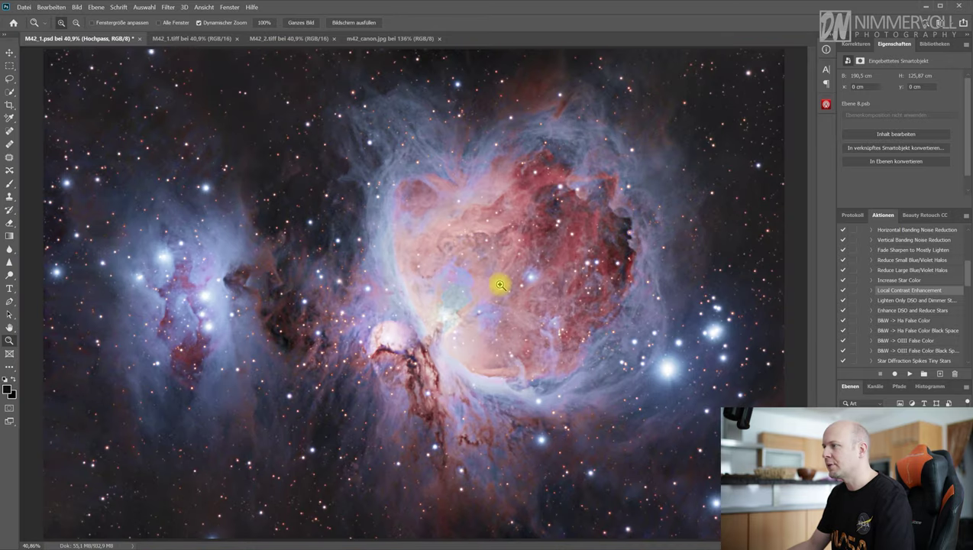
{"action": "left_click", "coordinate": [398, 38]}
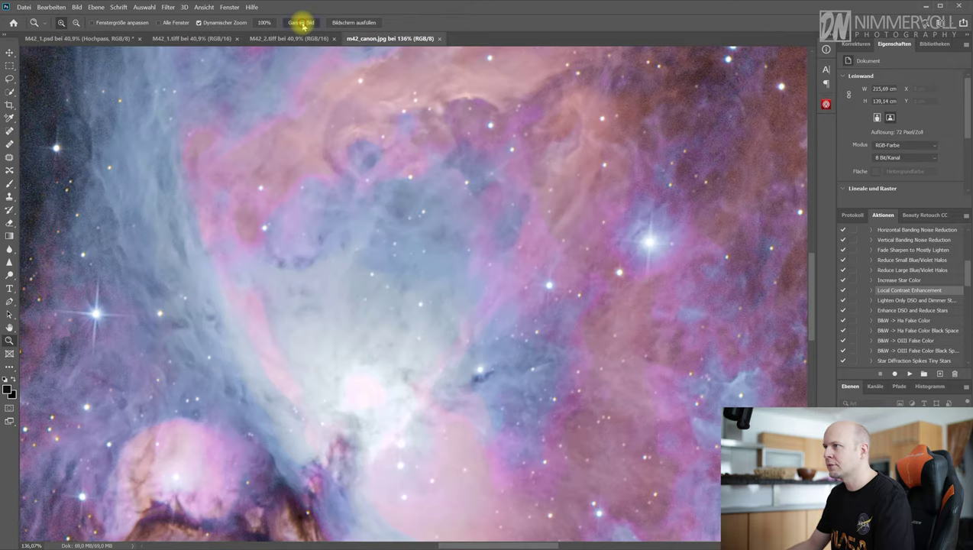
{"action": "left_click", "coordinate": [302, 23]}
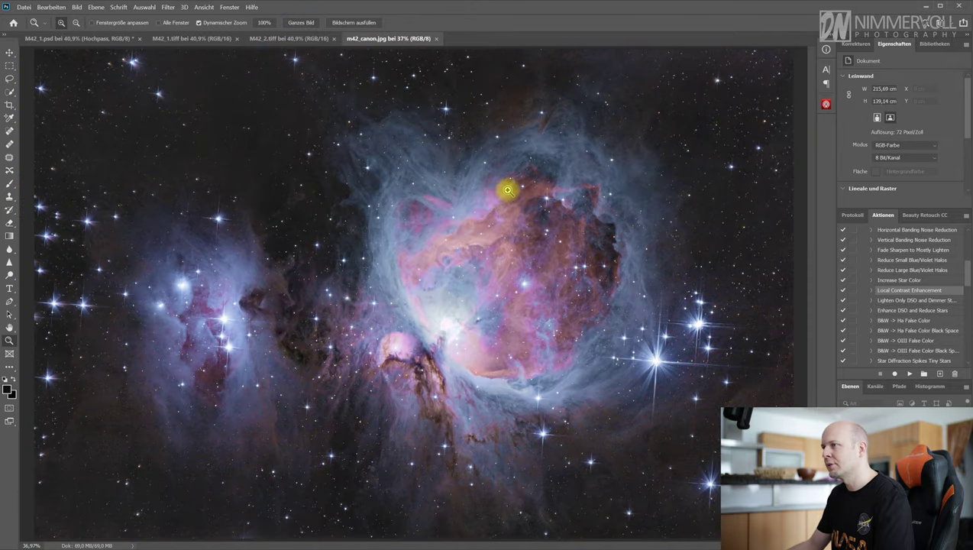